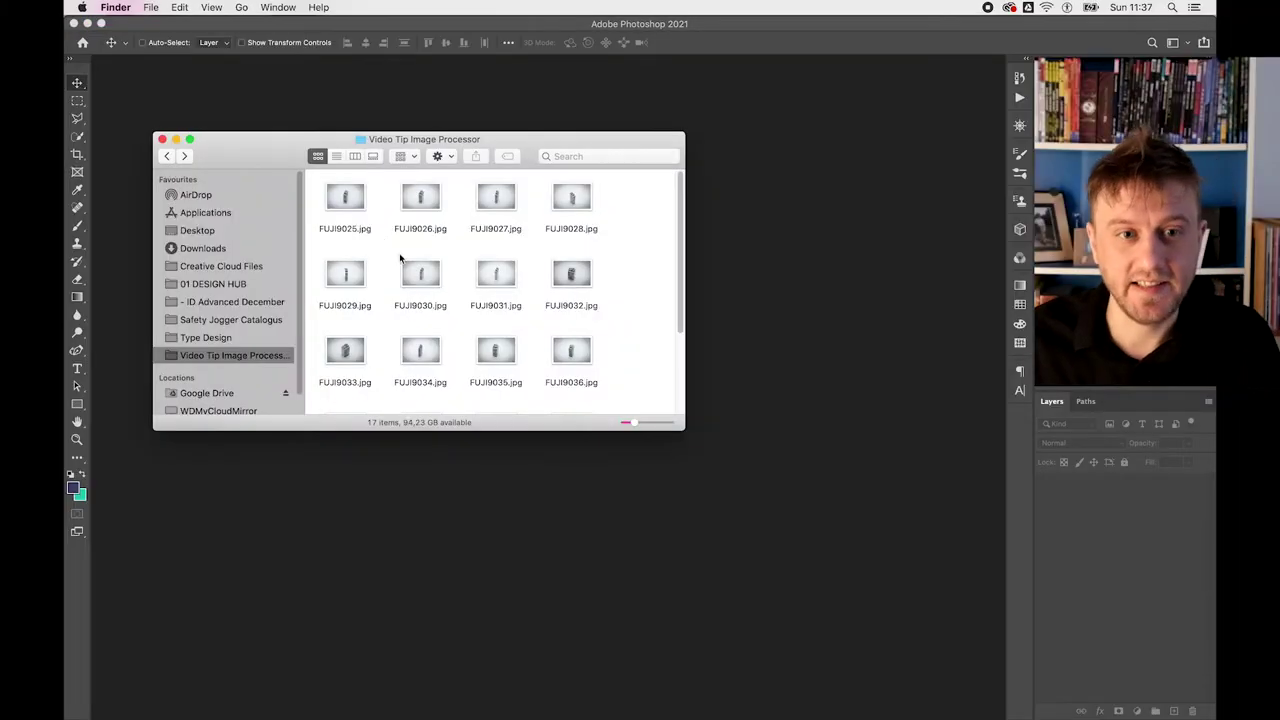
- Enlarge and reposition the Finder folder window to view all 17 JPG photos
click(345, 197)
drag(683, 423, 700, 614)
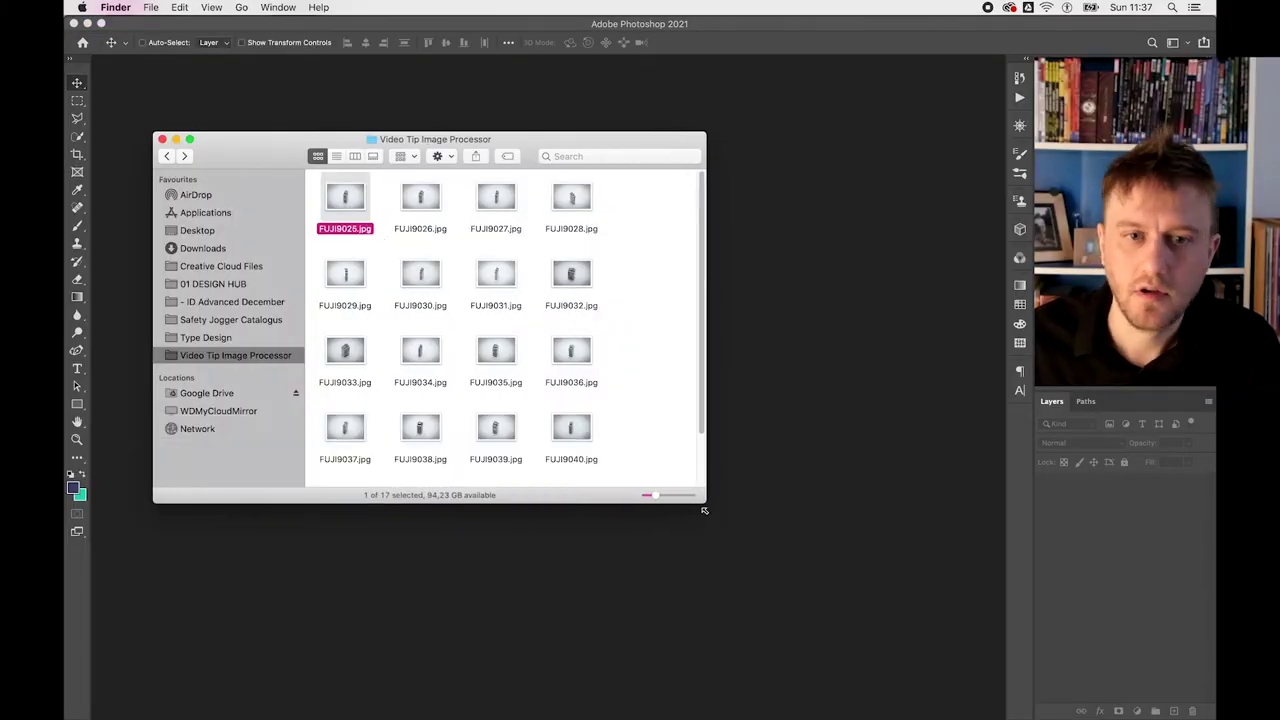
drag(646, 542, 323, 188)
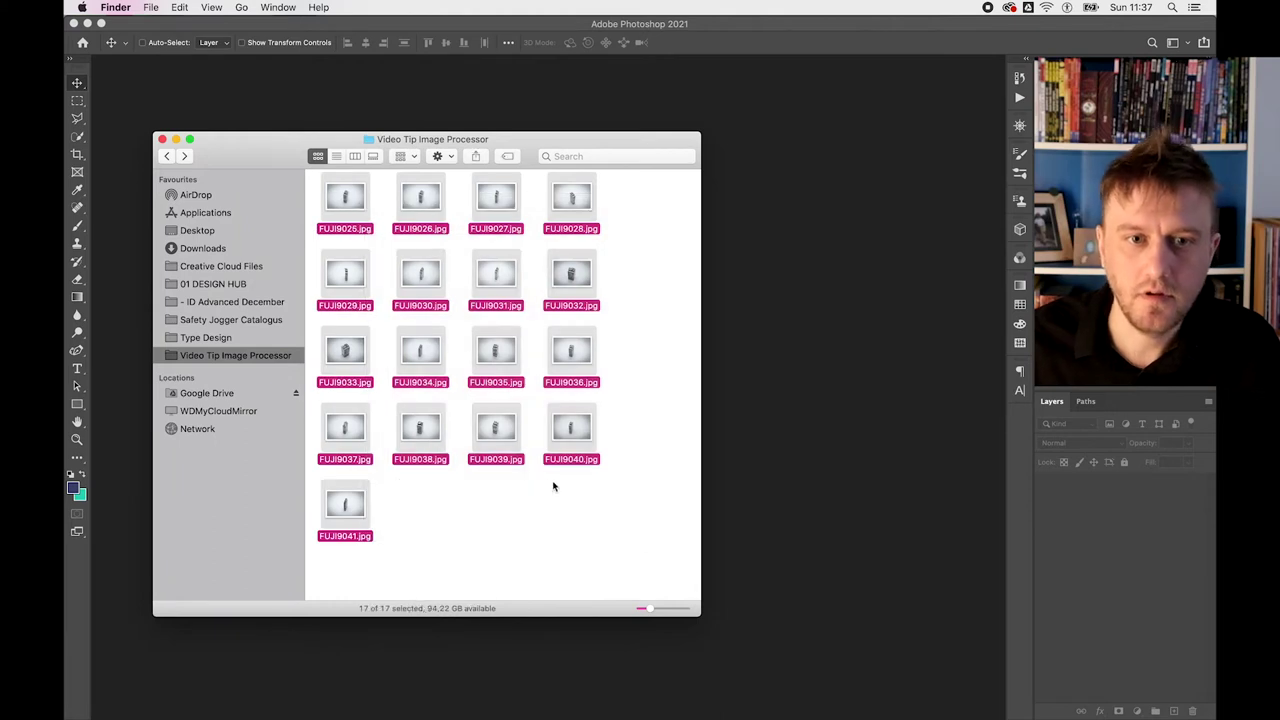
click(622, 517)
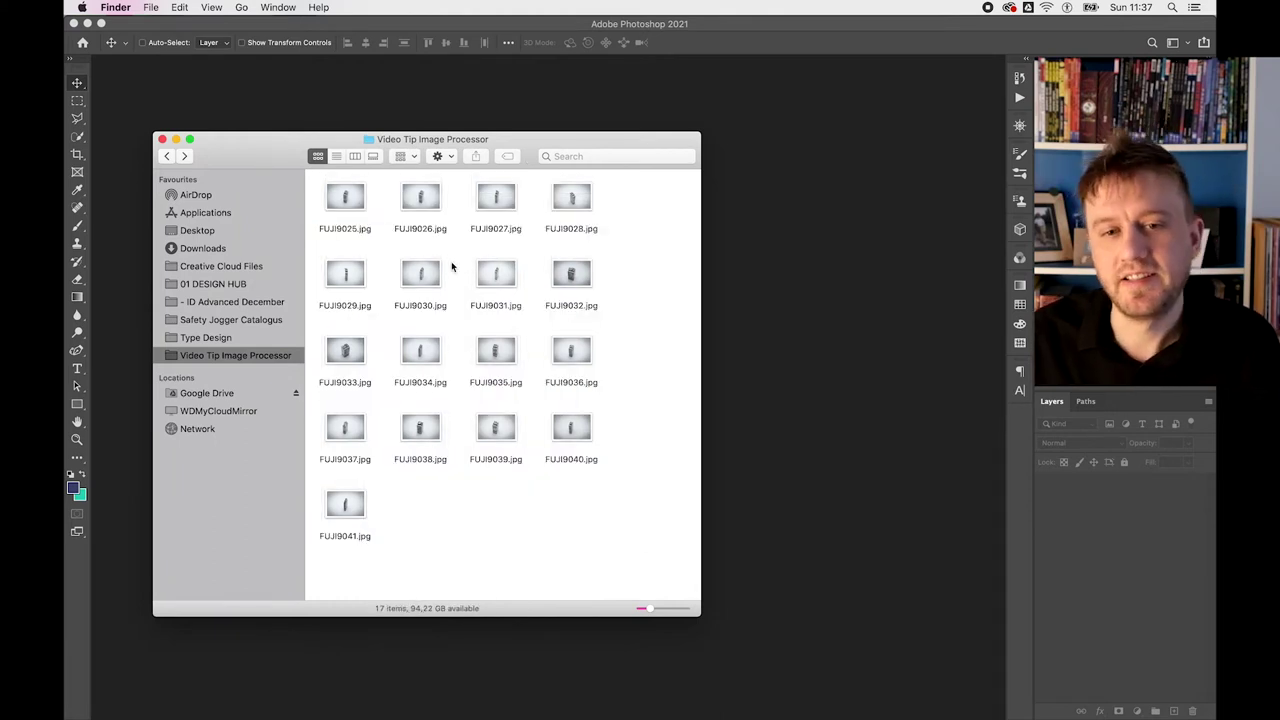
drag(647, 581, 322, 186)
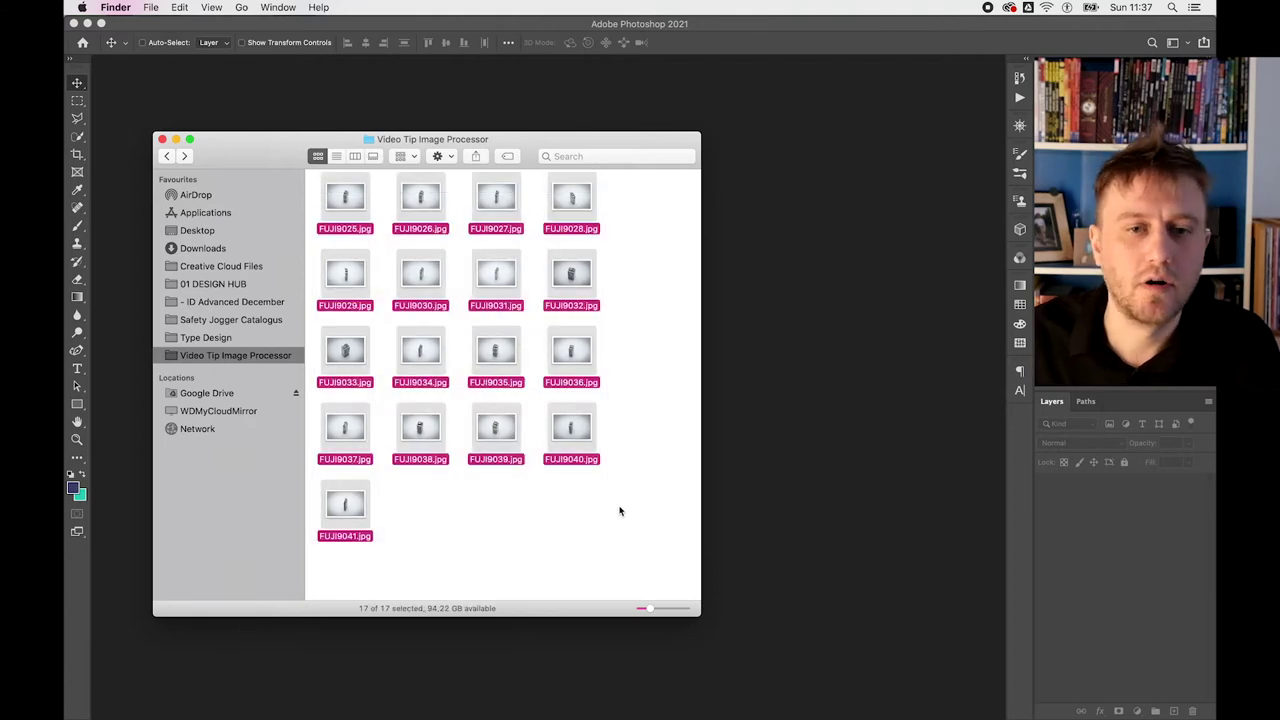
click(619, 511)
drag(620, 523, 346, 172)
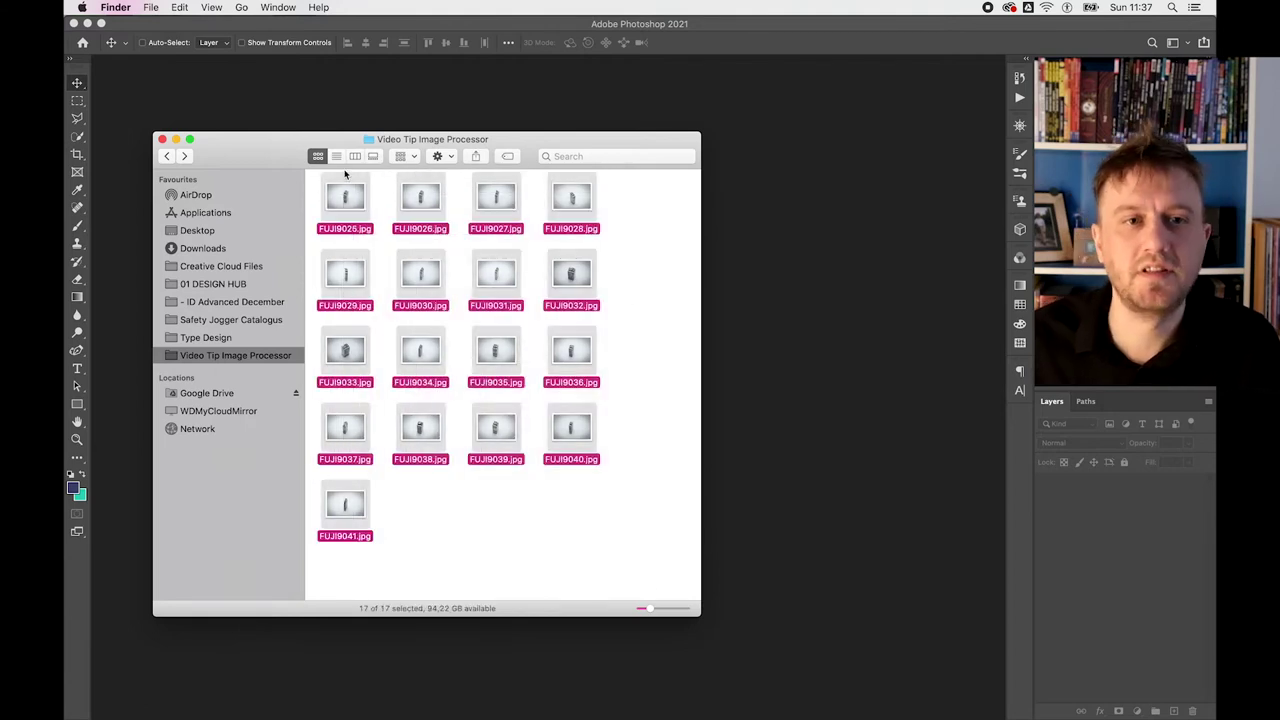
drag(266, 156, 264, 110)
click(604, 372)
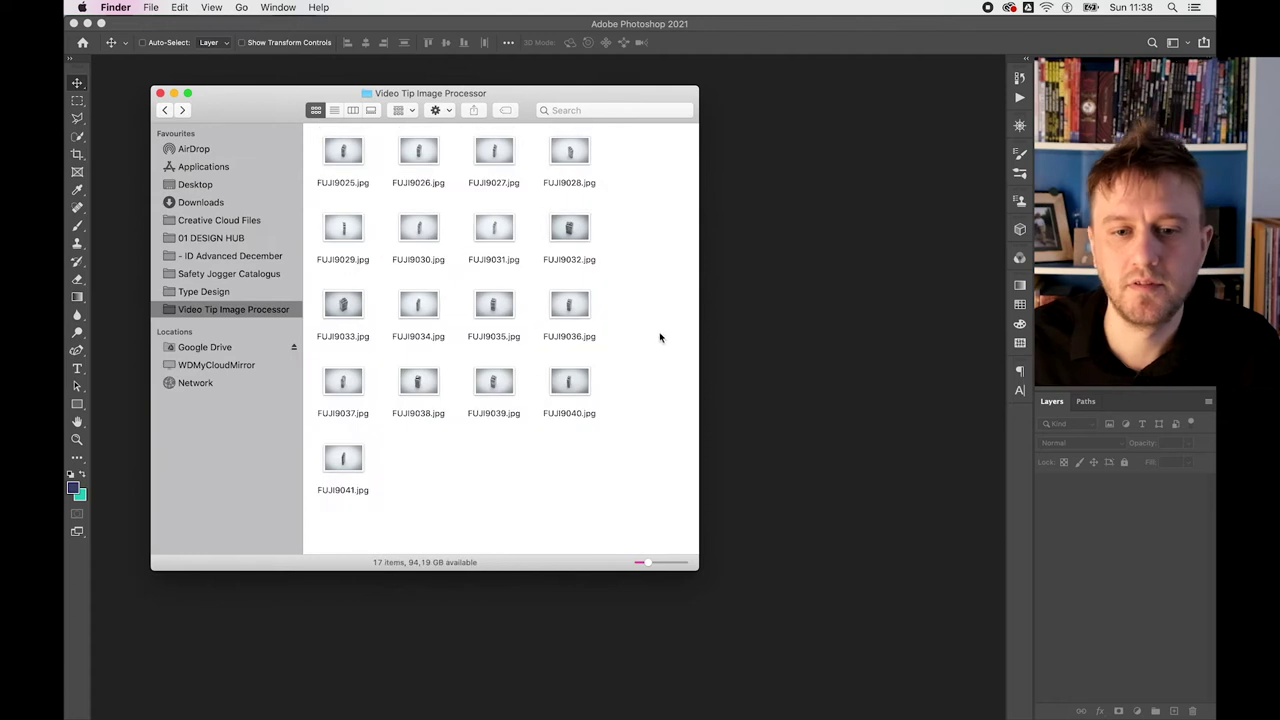
- Bring Photoshop forward and show the File > Scripts list with Image Processor
click(212, 75)
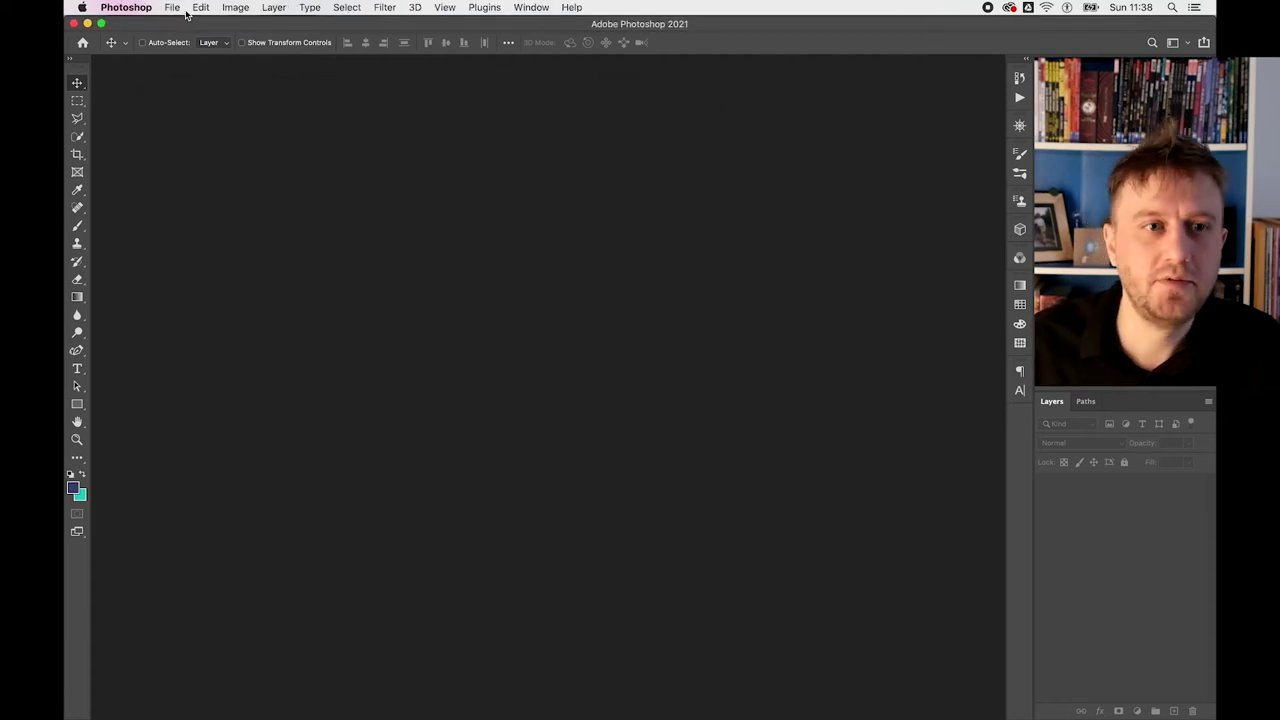
key(super+Tab)
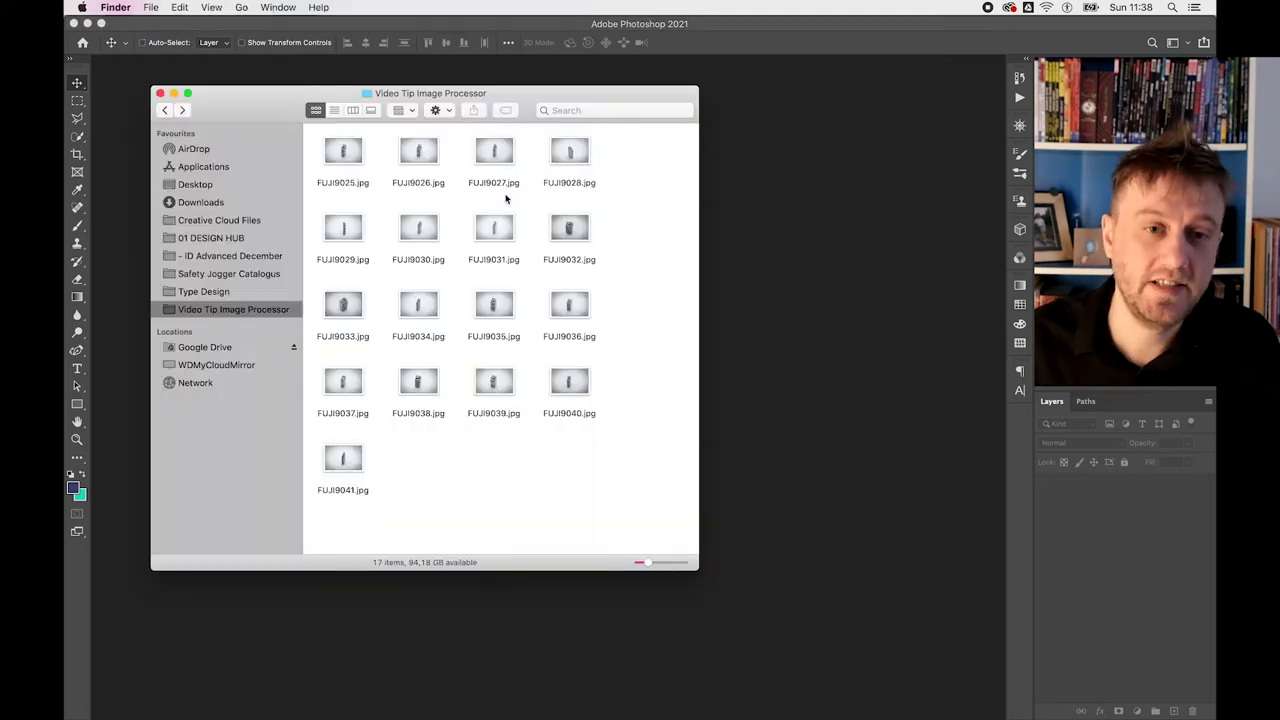
click(495, 228)
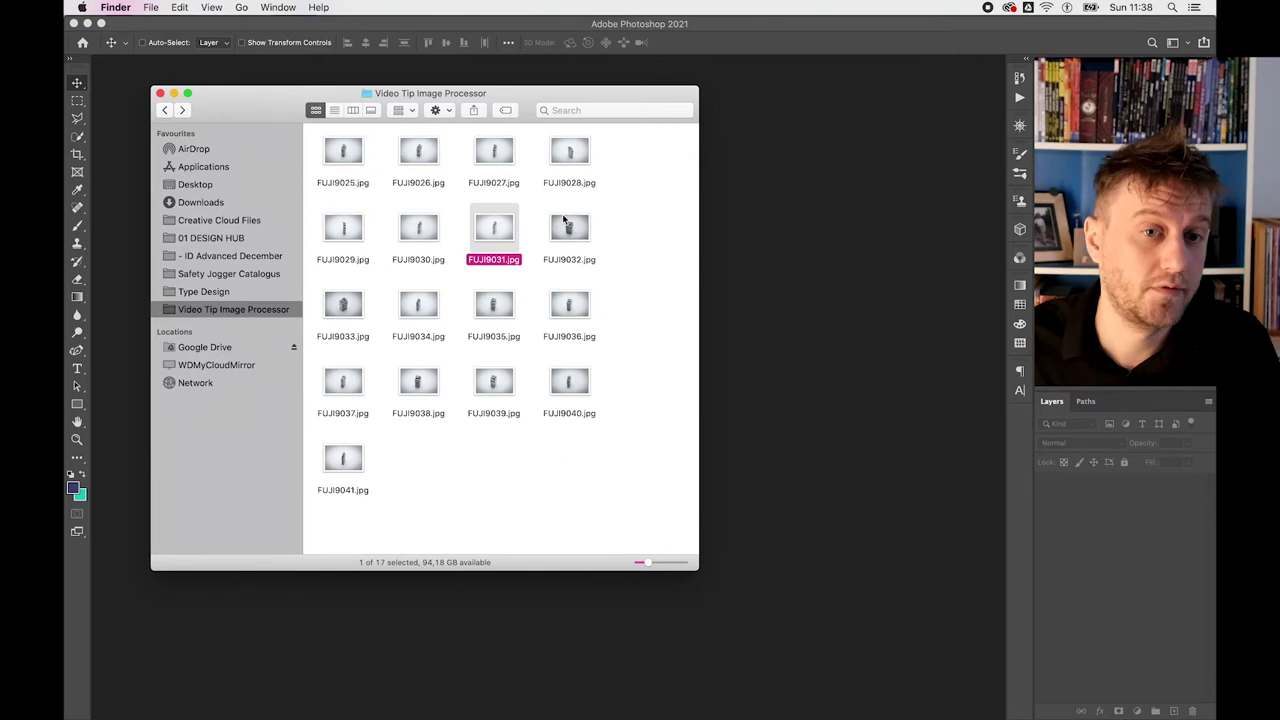
click(243, 72)
click(174, 8)
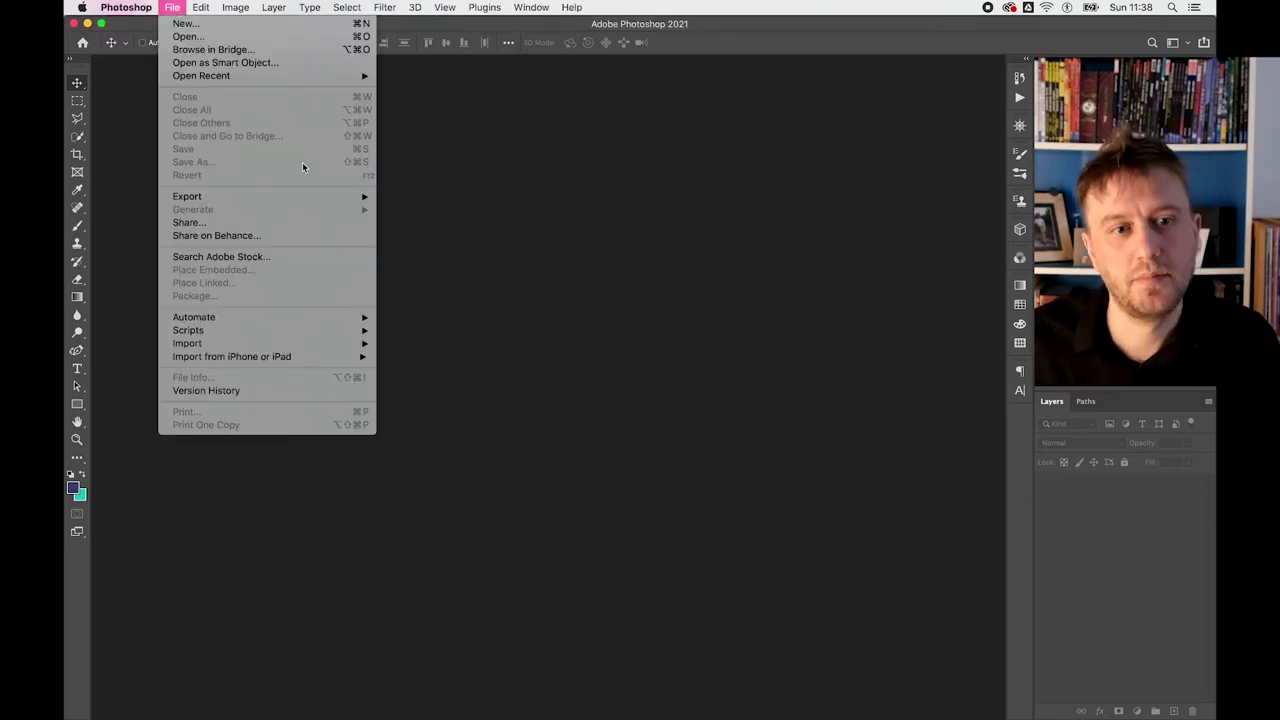
mouse_move(188, 330)
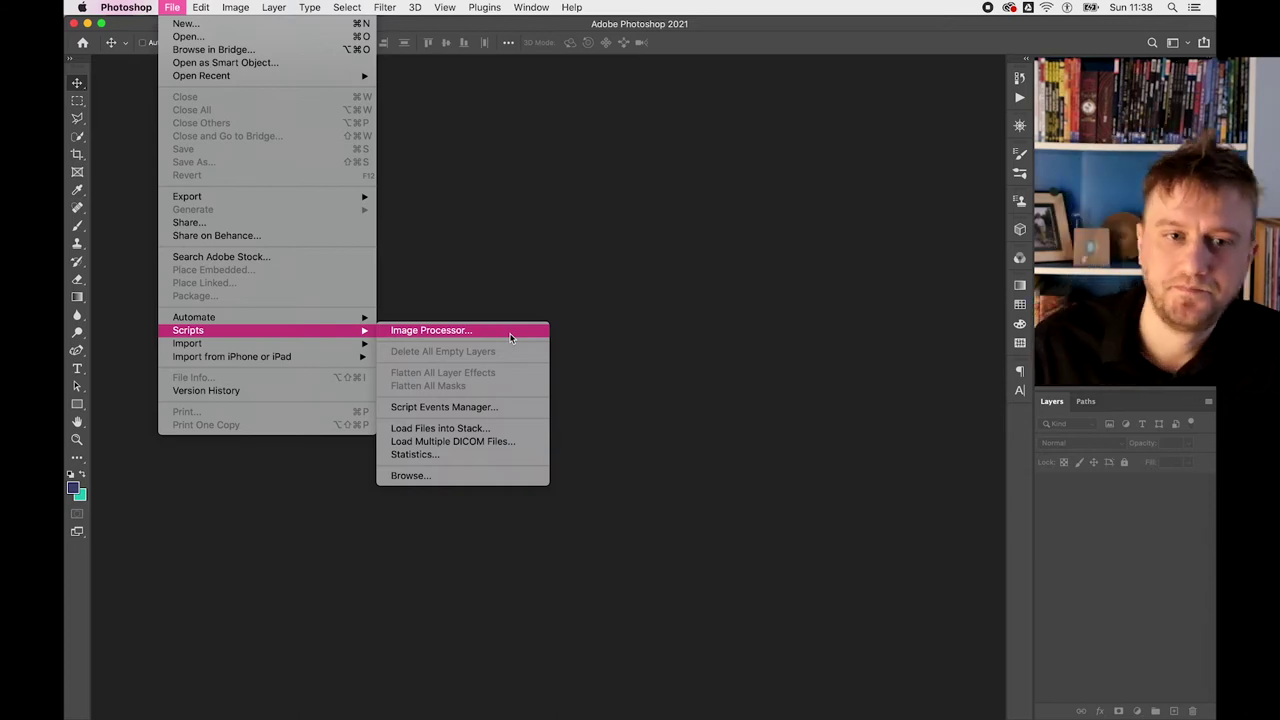
- Launch Image Processor and choose the Video Tip Image Processor folder as source
click(510, 337)
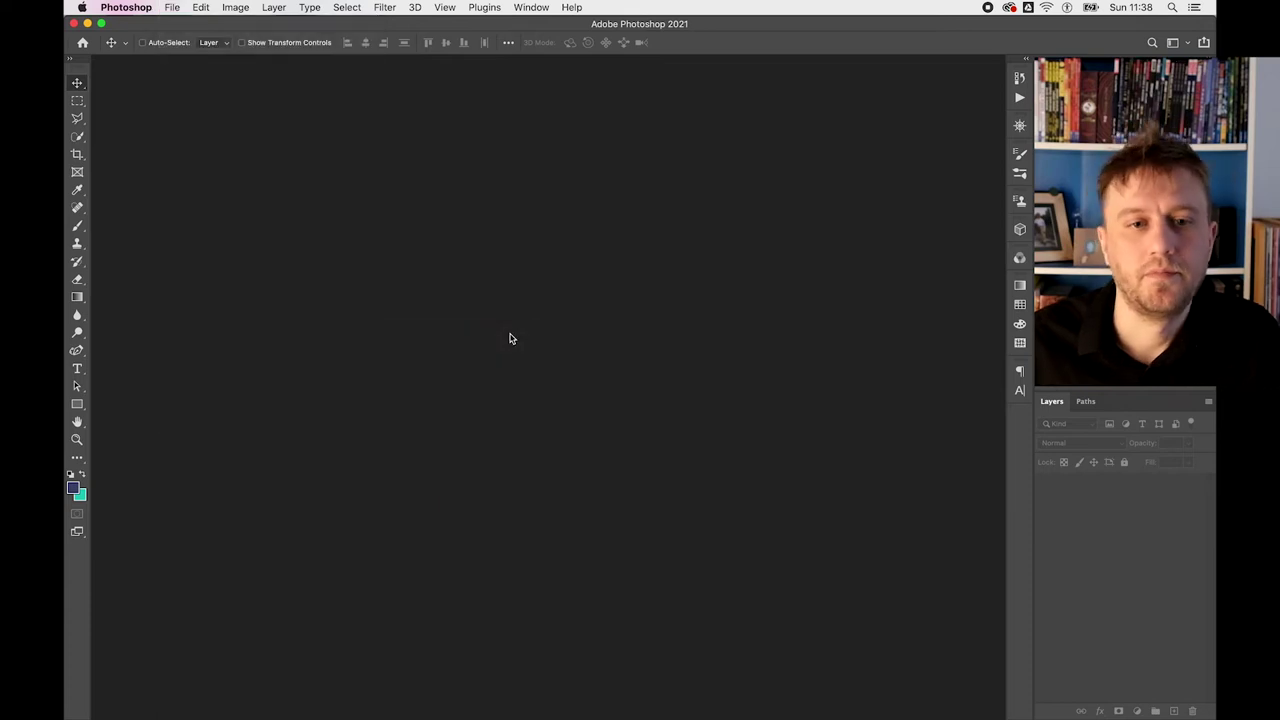
mouse_move(535, 152)
mouse_down()
mouse_move(384, 150)
mouse_move(405, 140)
mouse_up()
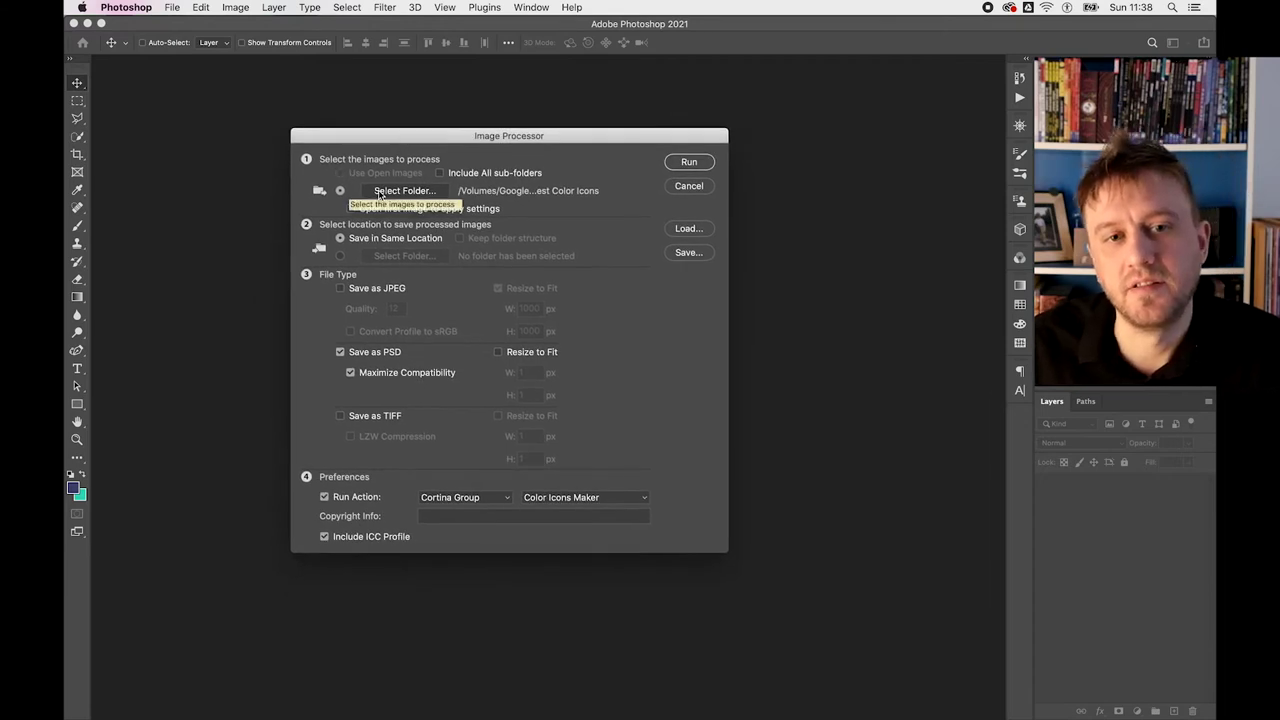
click(404, 190)
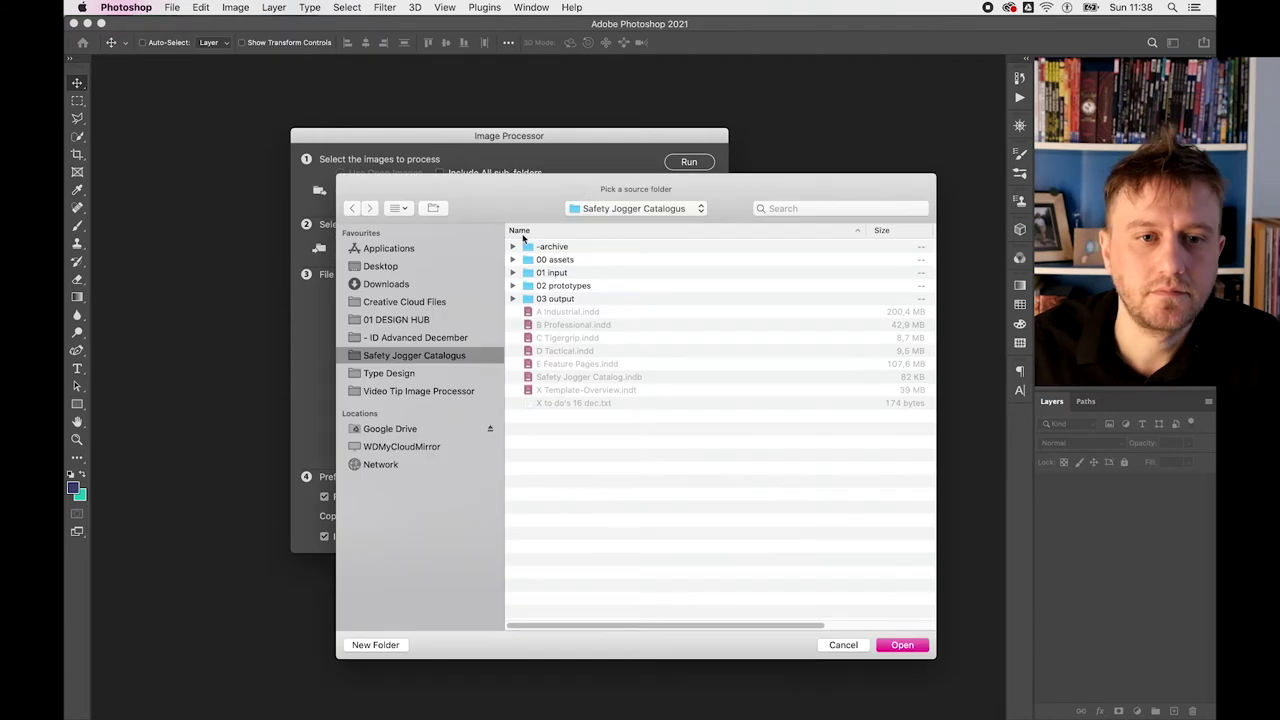
click(410, 391)
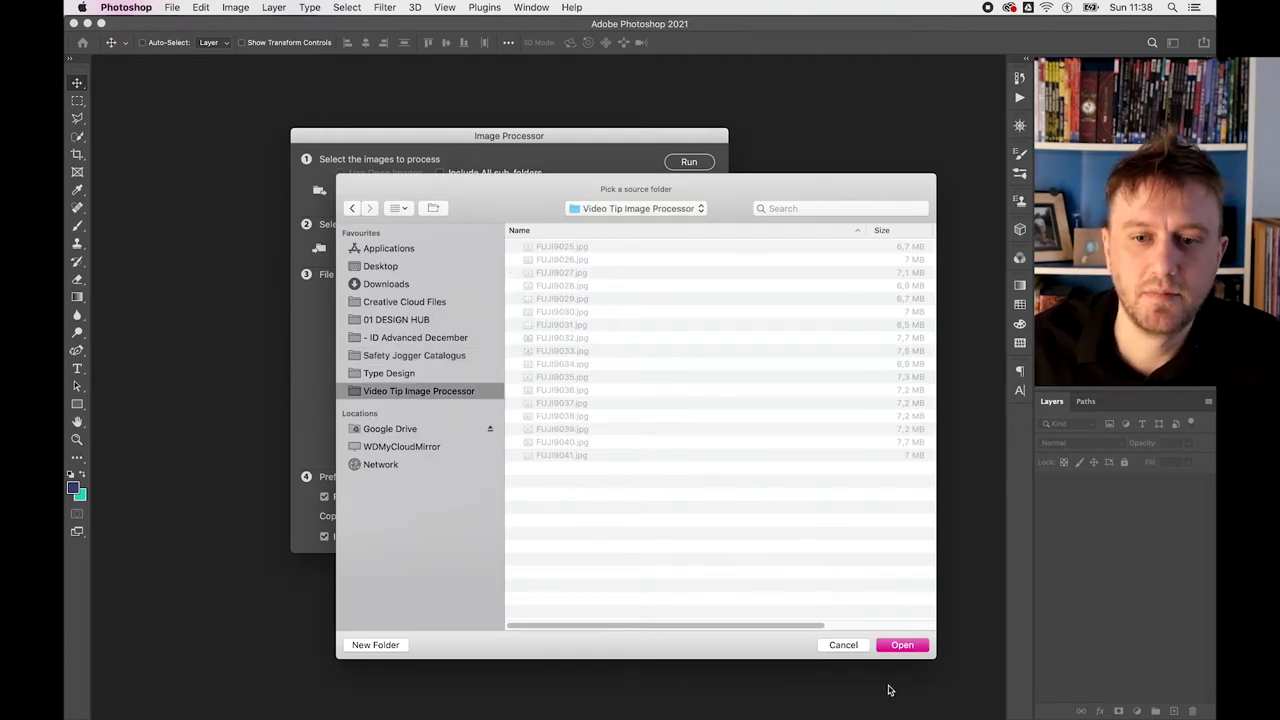
click(893, 646)
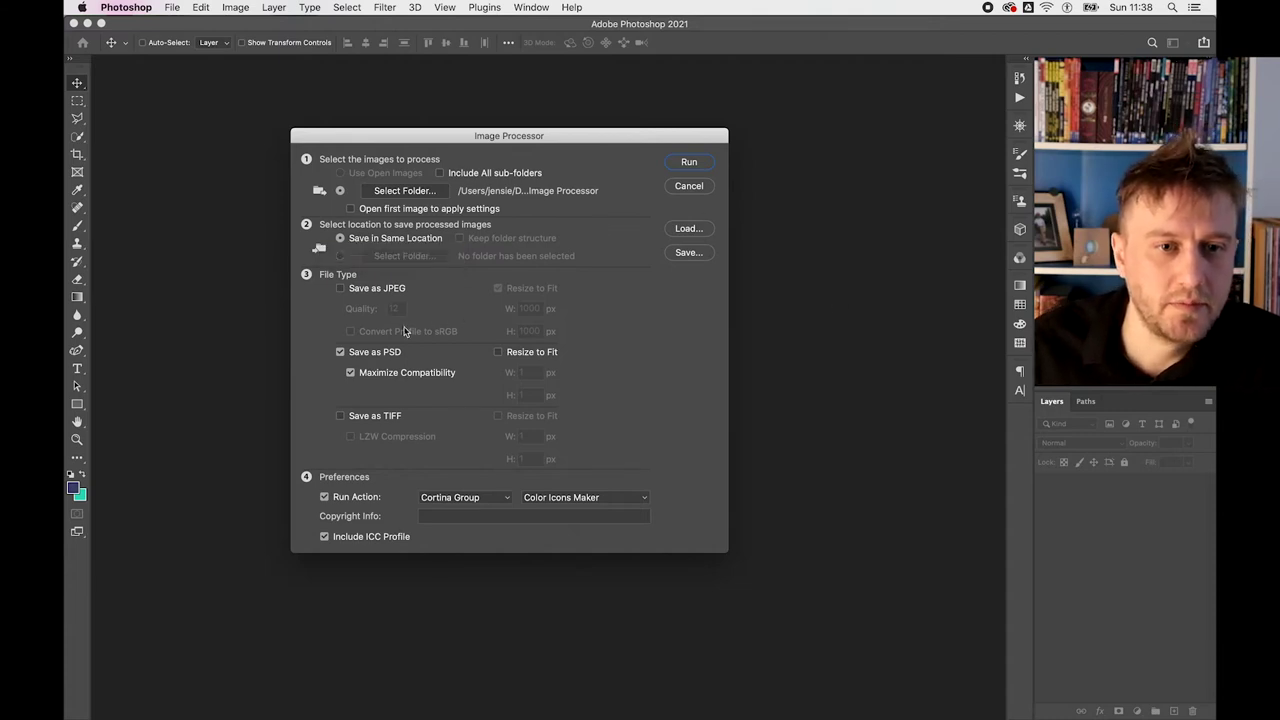
- Keep PSD Maximize Compatibility on, add TIFF output, turn off Run Action, and run
click(368, 373)
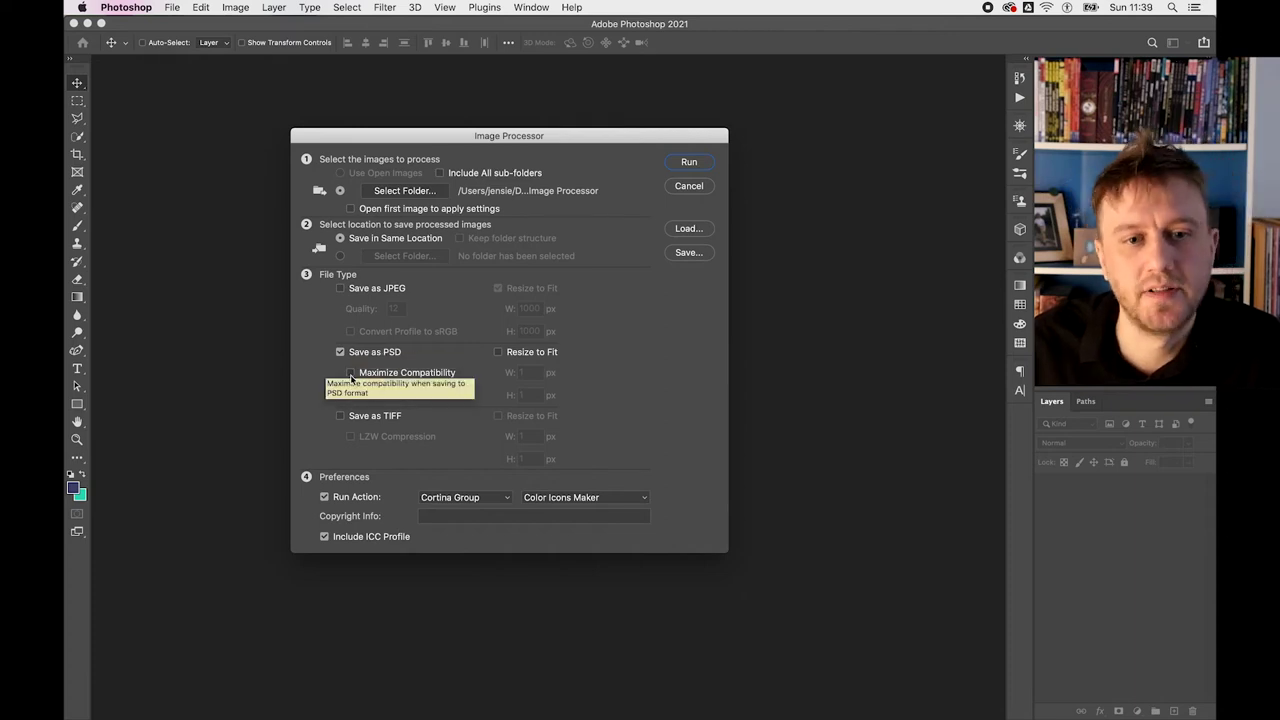
click(351, 374)
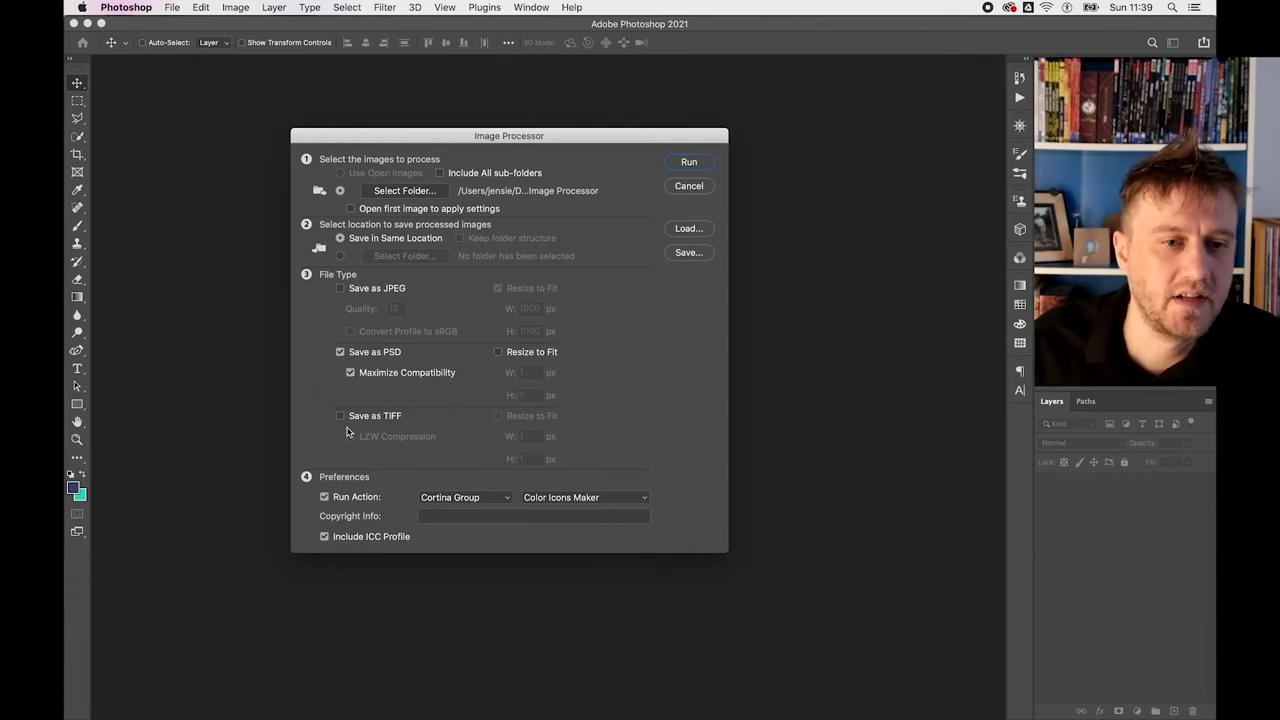
click(341, 416)
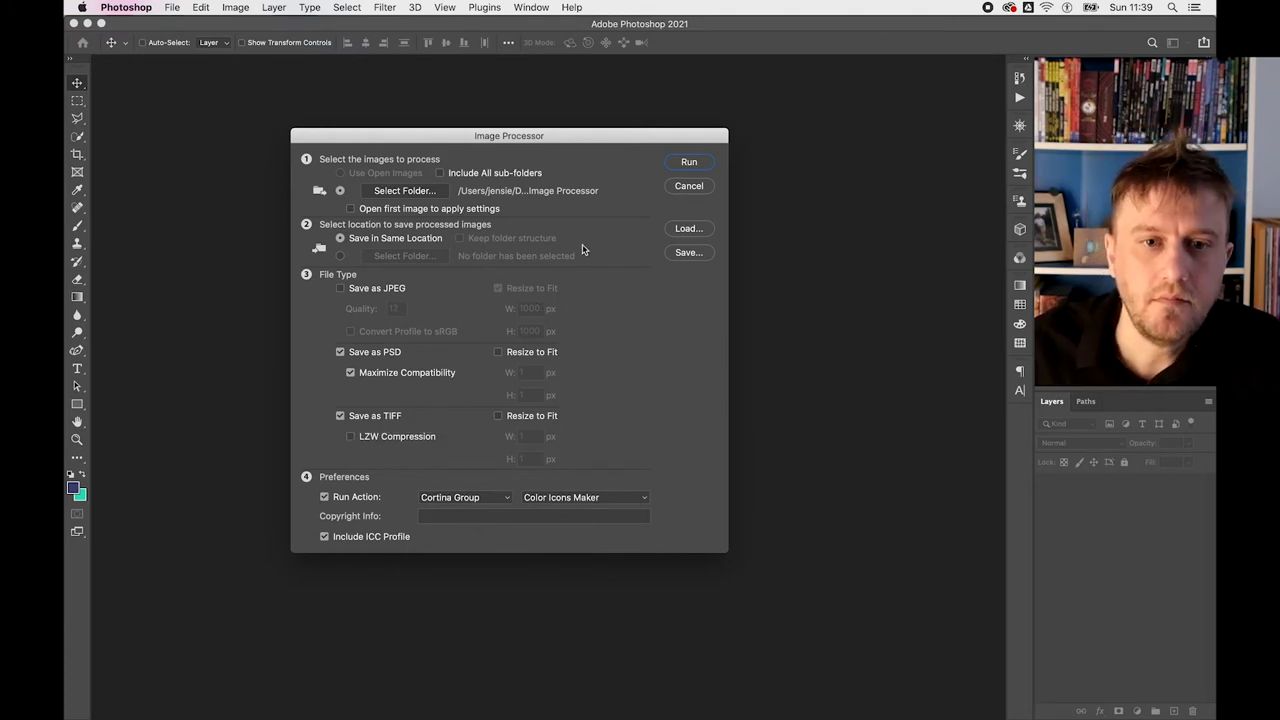
click(324, 497)
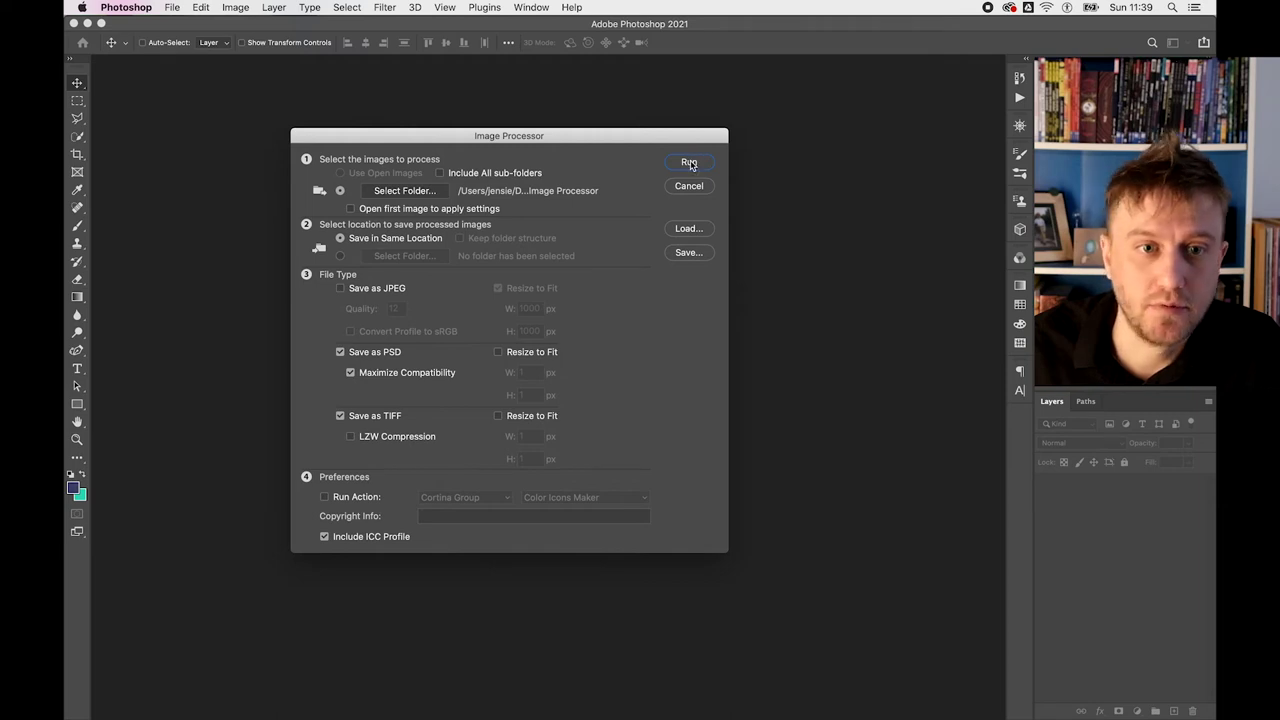
click(689, 164)
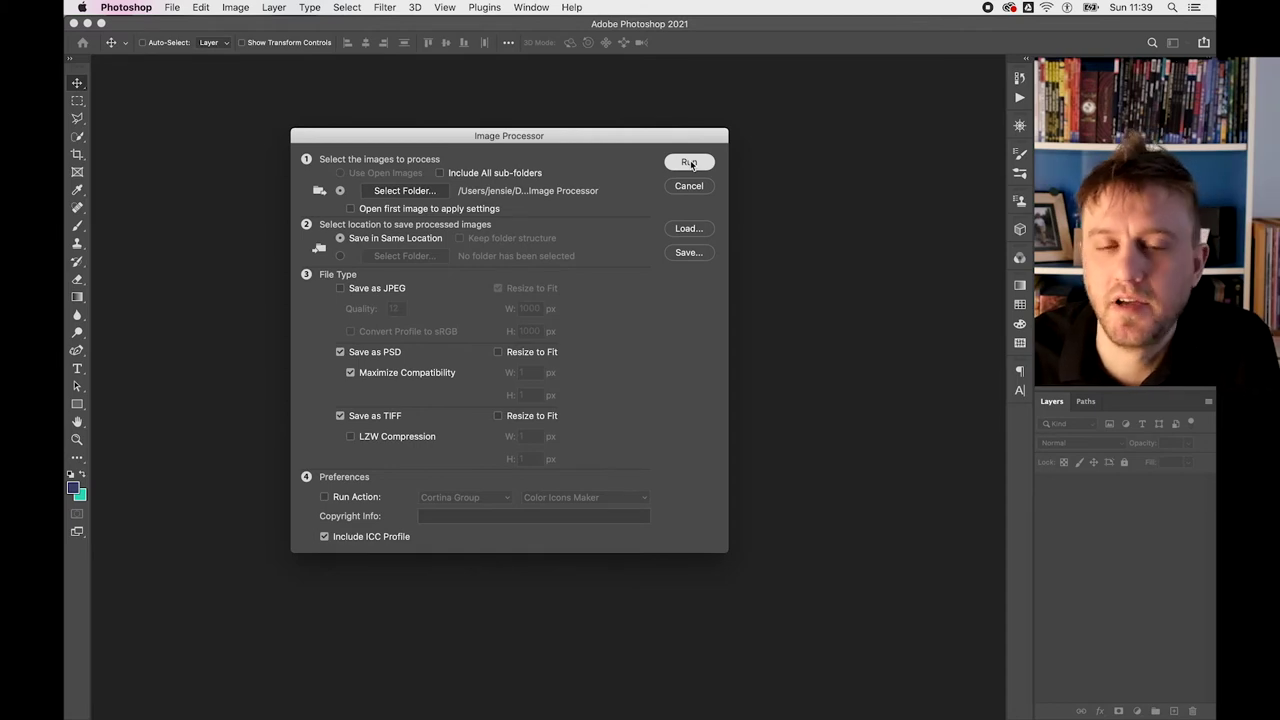
- Confirm the batch run on all photos, then switch back to Finder
click(689, 162)
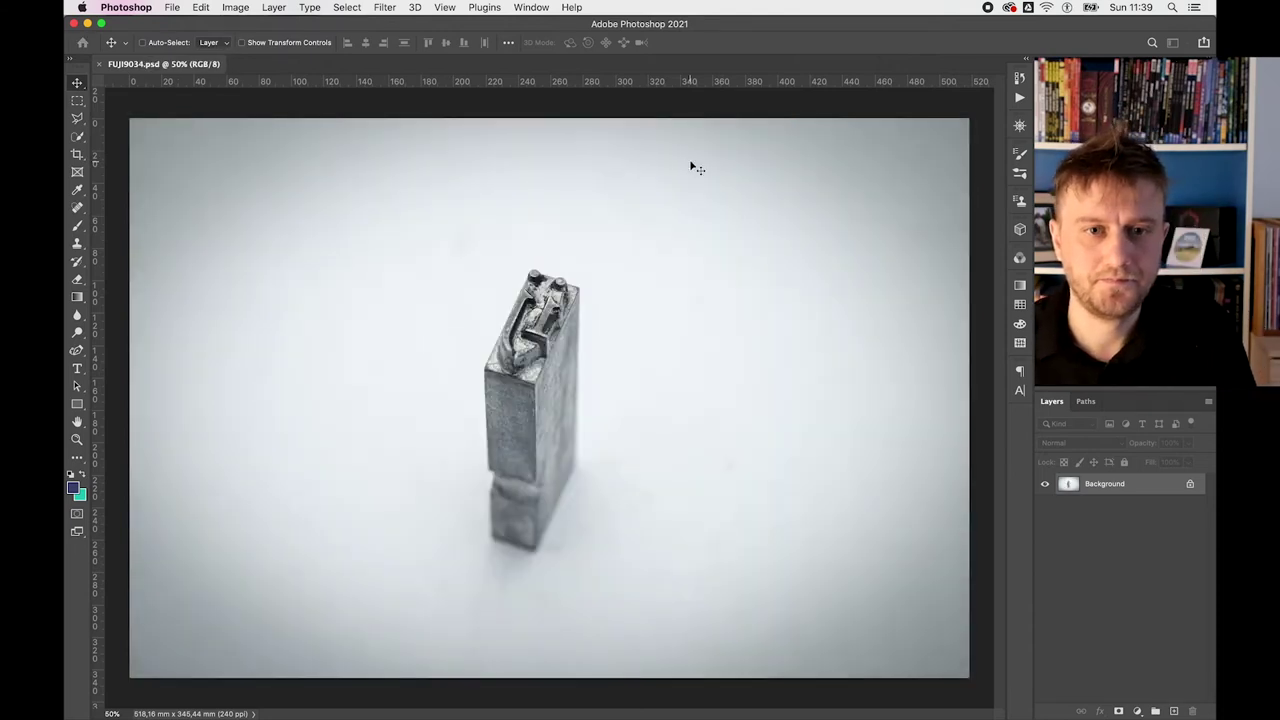
key(super+Tab)
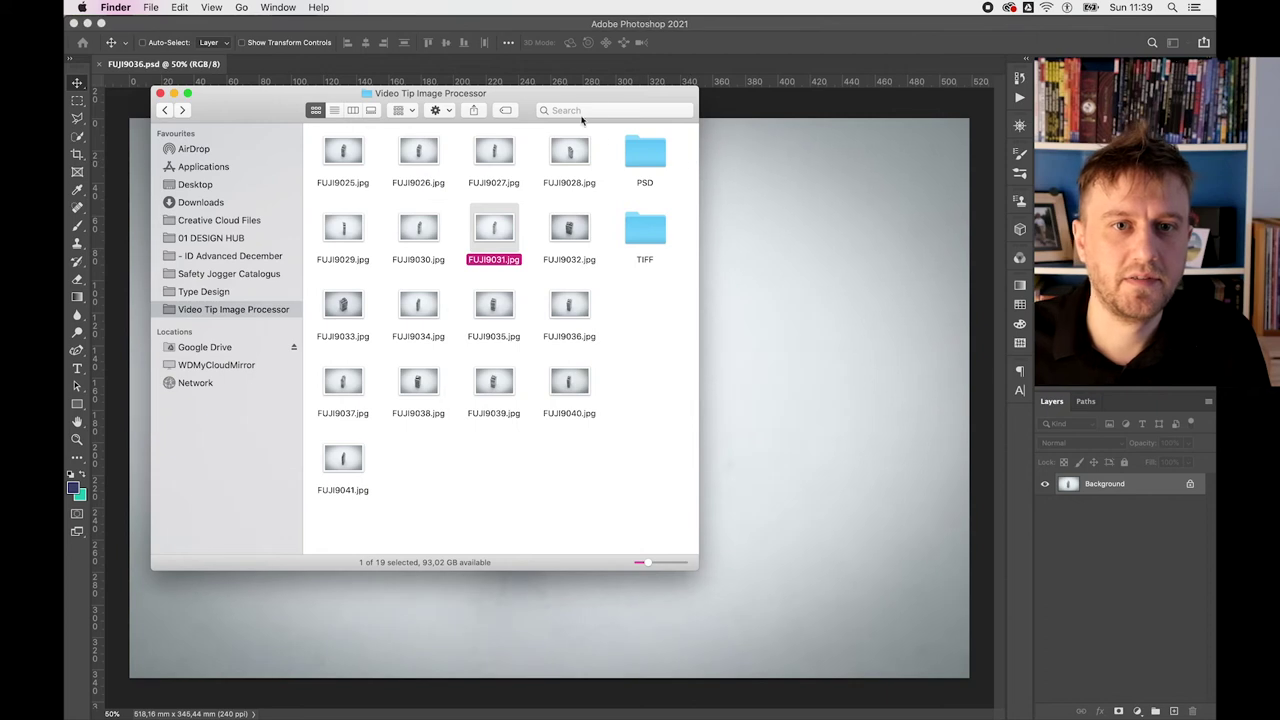
- Move the Finder window right, use list view, and expand the TIFF folder
drag(603, 94, 848, 88)
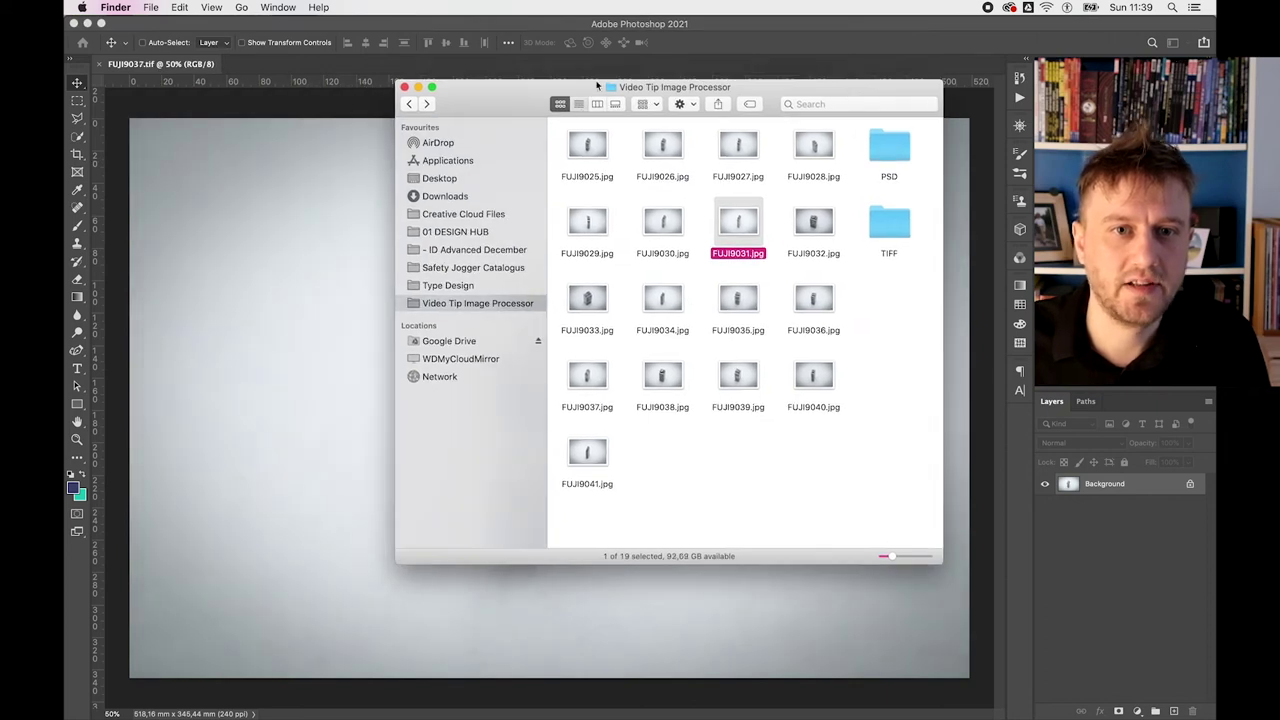
click(578, 104)
drag(620, 87, 805, 58)
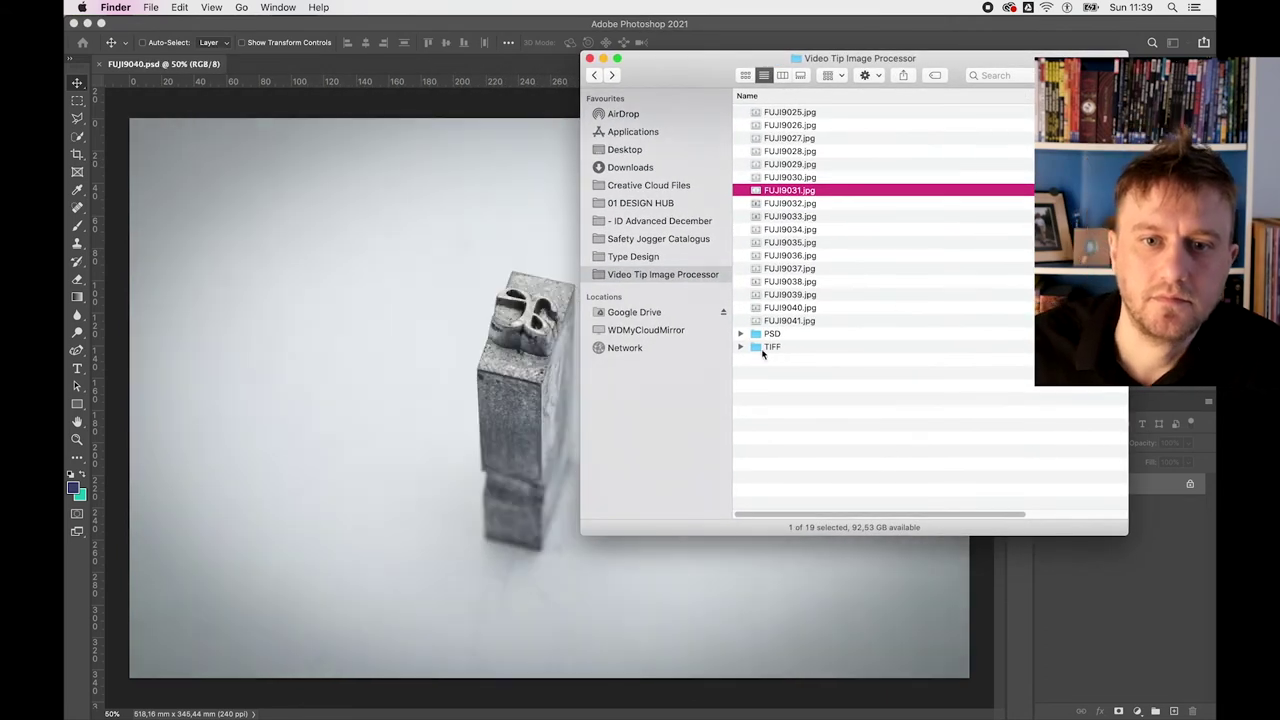
click(740, 346)
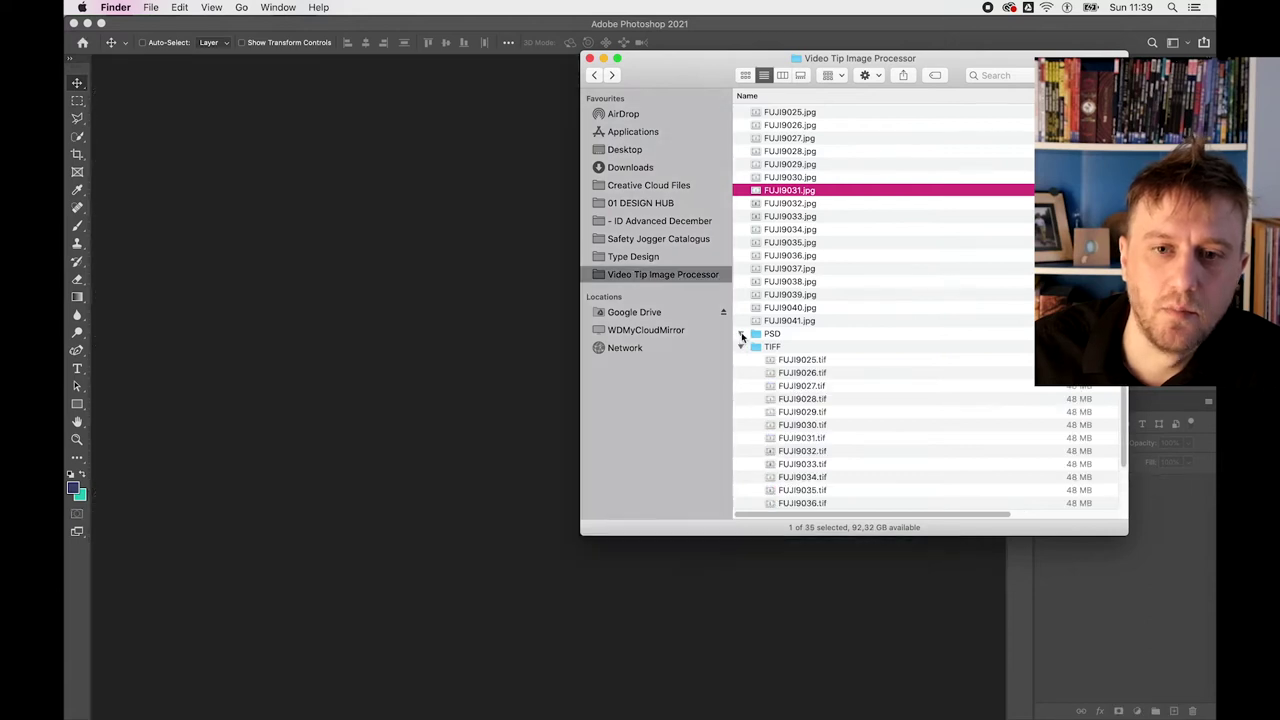
scroll(869, 330, down, 3)
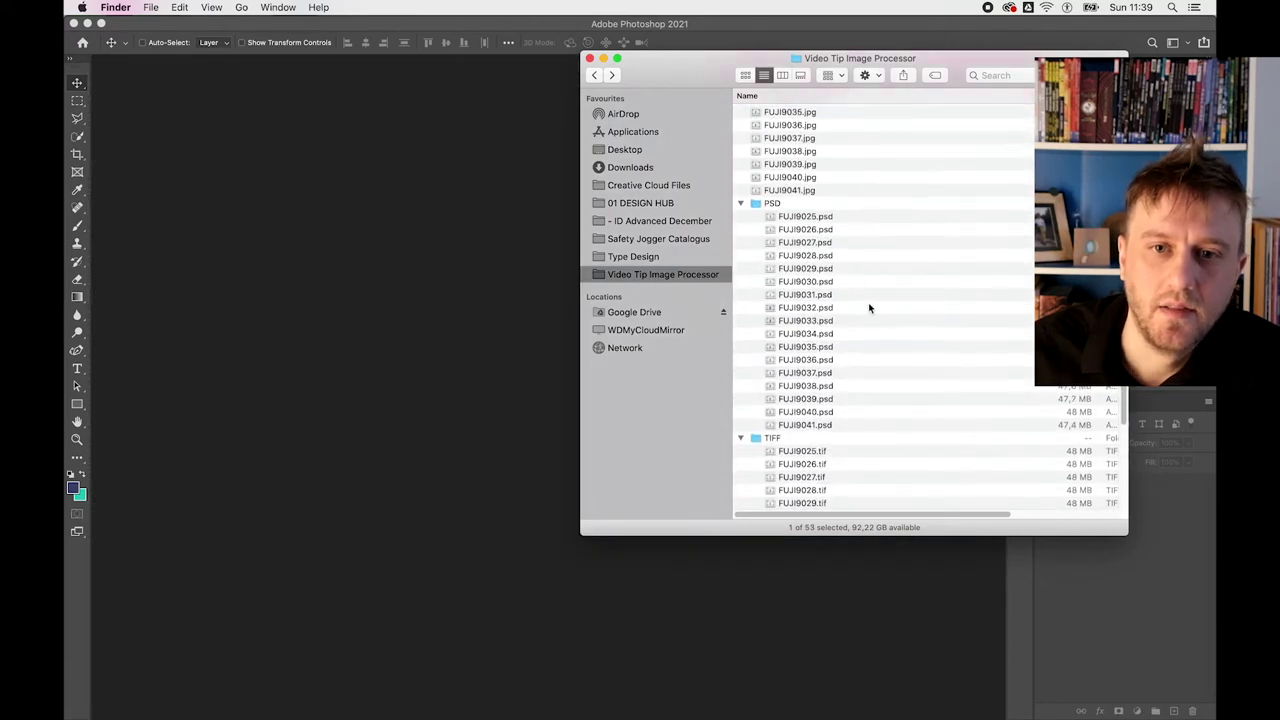
- Browse the PSD subfolder's files down to FUJI9041.psd
click(783, 204)
scroll(901, 295, down, 4)
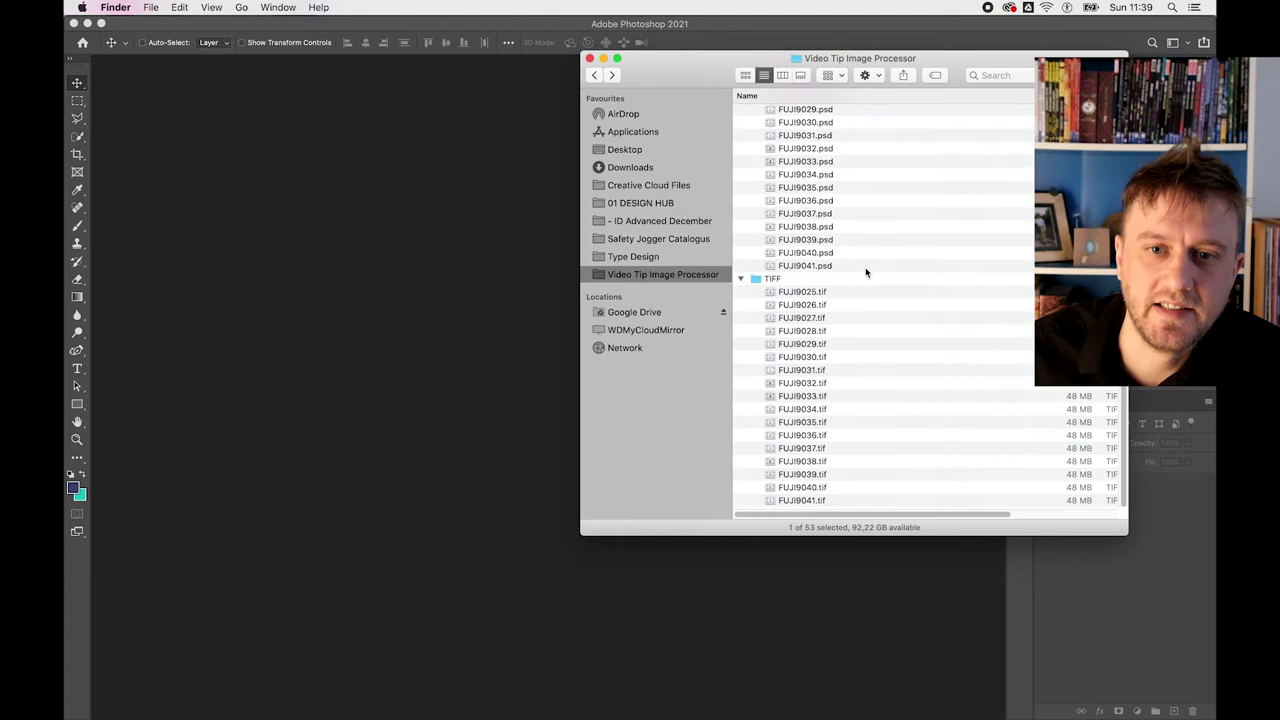
click(851, 281)
scroll(850, 278, up, 5)
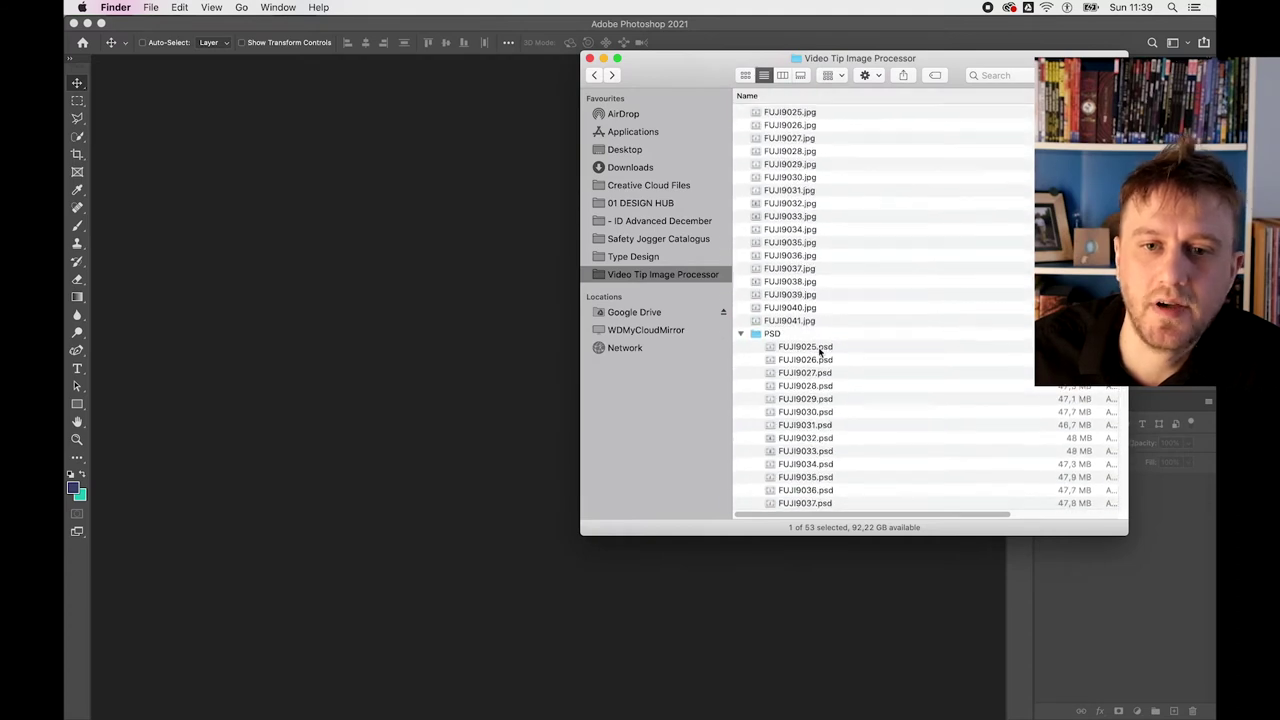
click(793, 335)
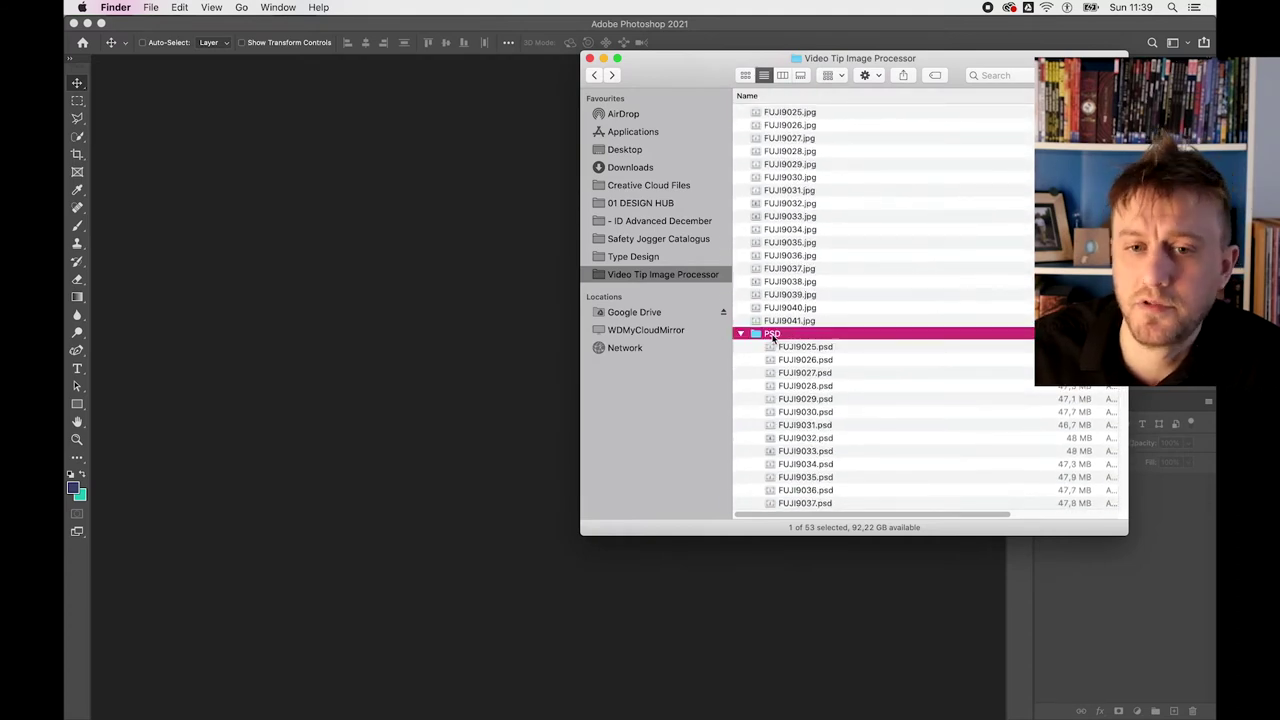
scroll(770, 338, down, 1)
scroll(779, 333, down, 5)
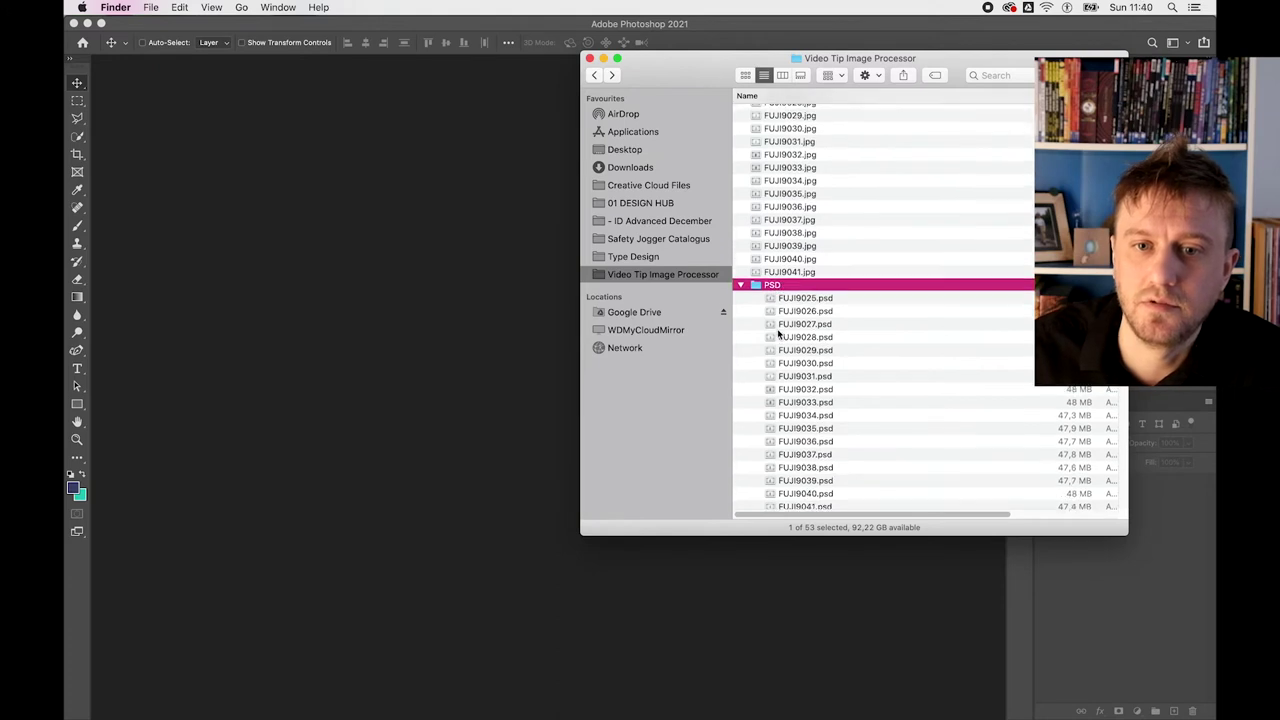
scroll(779, 335, down, 3)
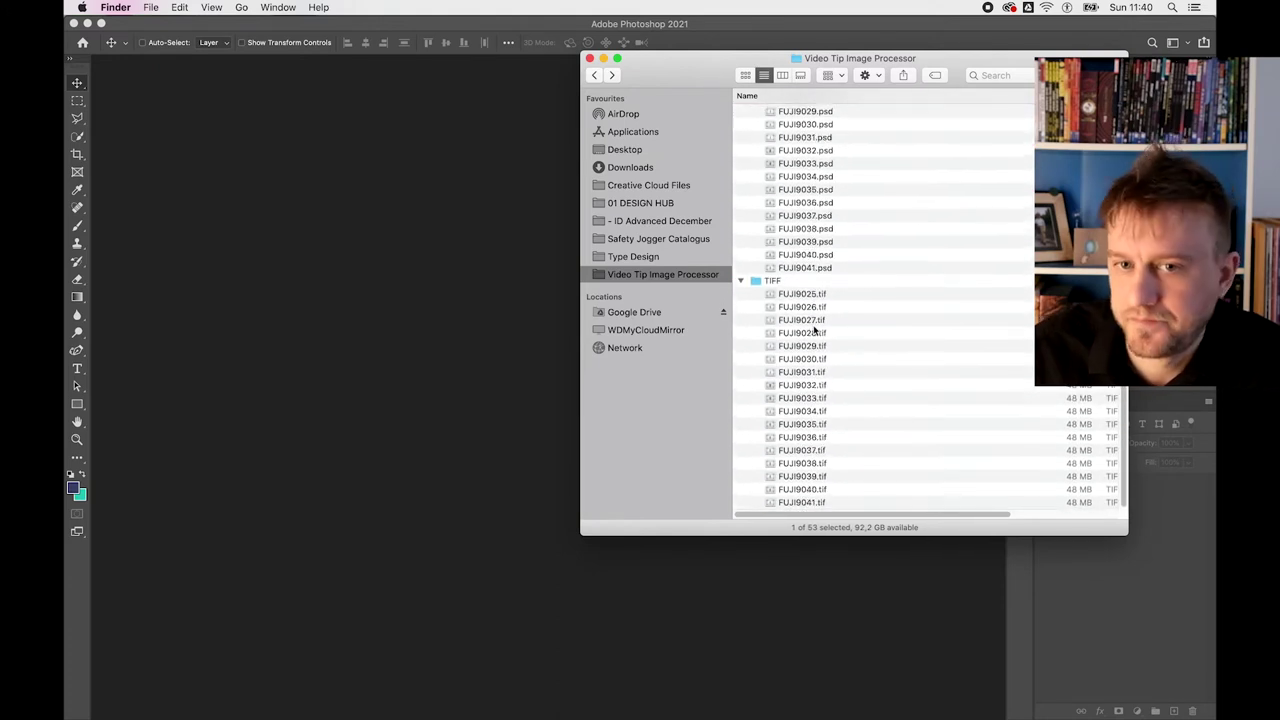
scroll(812, 331, up, 2)
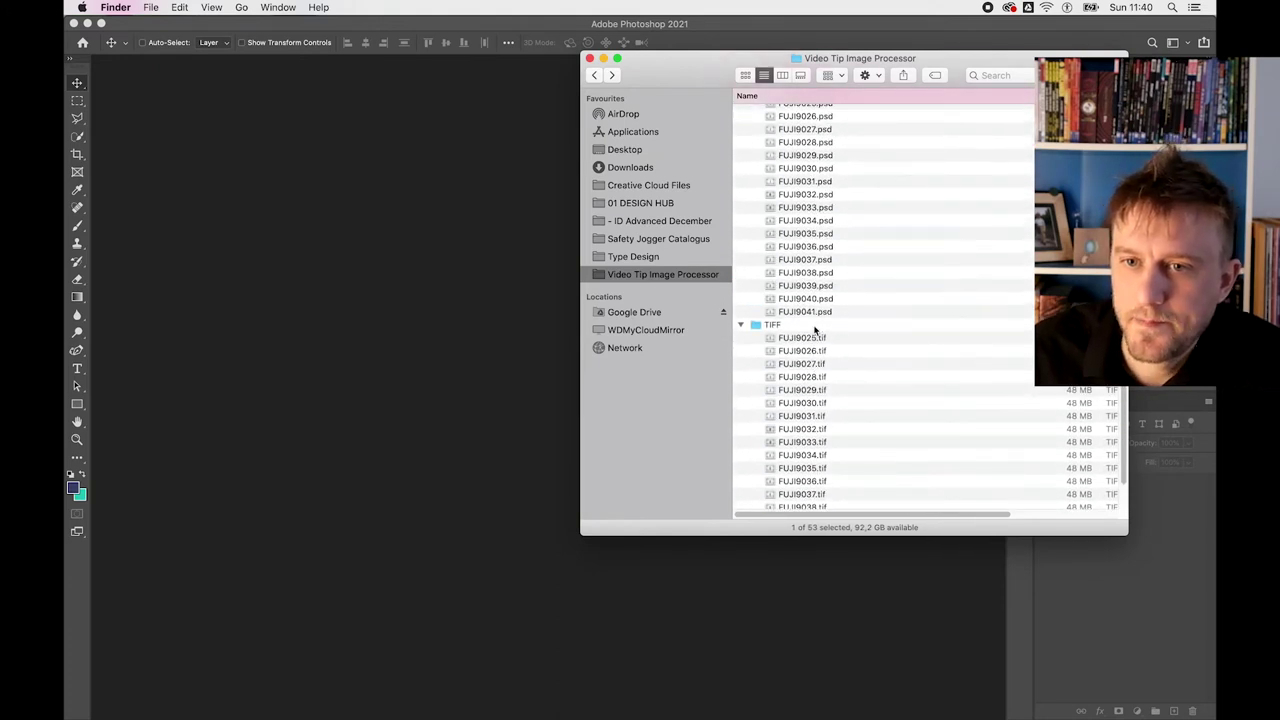
scroll(814, 331, up, 1)
scroll(814, 331, down, 3)
scroll(814, 331, up, 2)
scroll(830, 340, up, 3)
click(843, 349)
scroll(843, 349, up, 5)
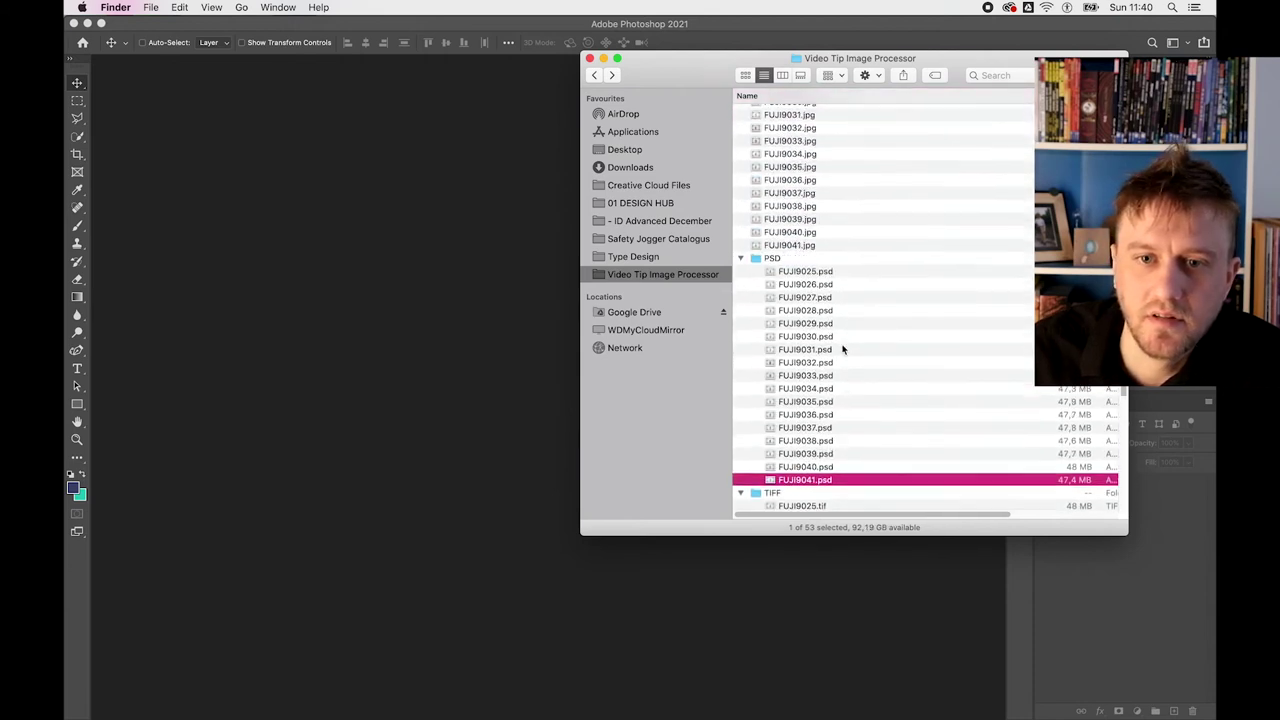
- Select all 17 PSD files, scroll through the list, then return to Photoshop
shift+click(853, 268)
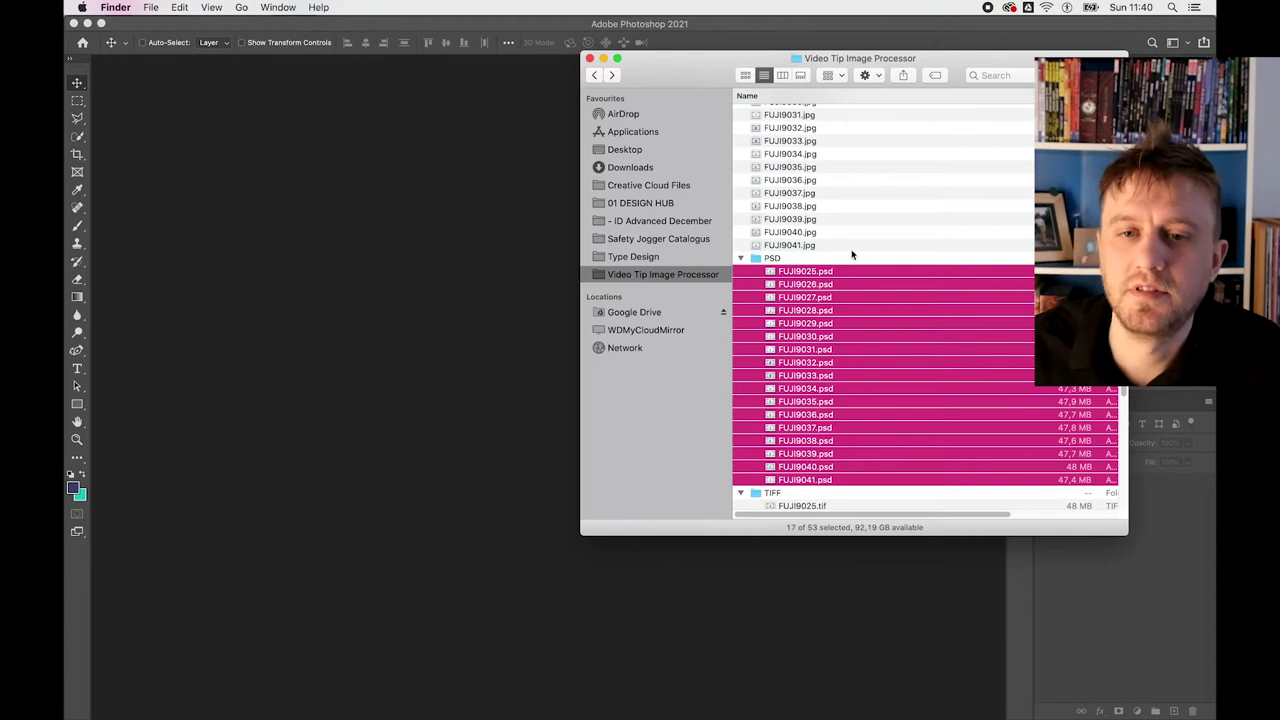
click(853, 254)
scroll(863, 303, down, 5)
scroll(871, 369, down, 5)
scroll(837, 369, down, 5)
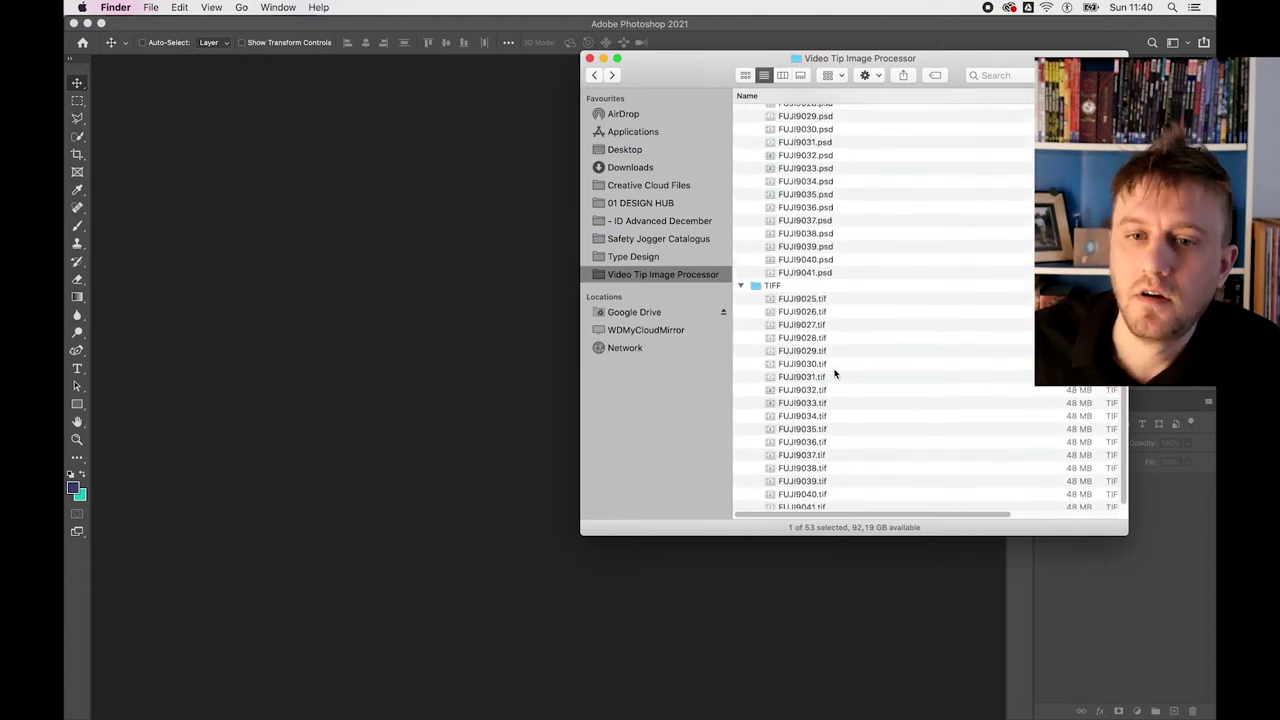
scroll(837, 369, up, 2)
scroll(850, 360, up, 5)
scroll(850, 357, up, 3)
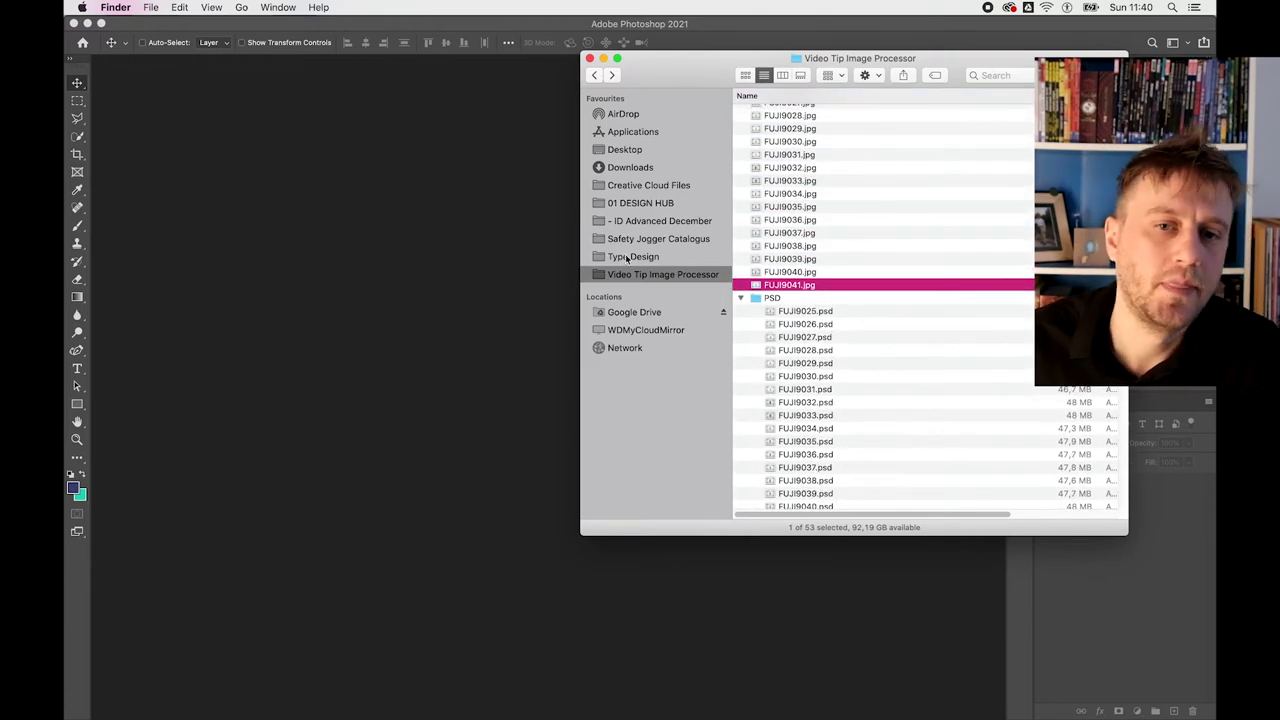
click(194, 197)
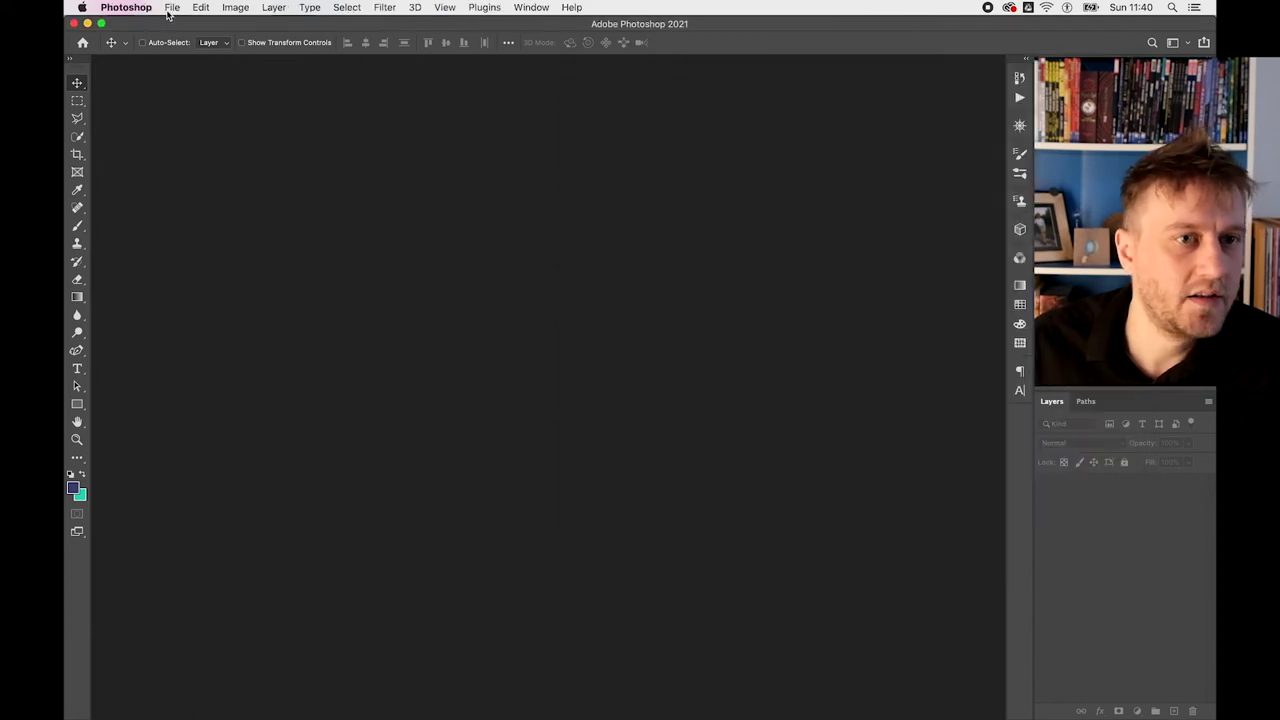
- Relaunch Image Processor and switch output from PSD and TIFF to JPEG only
click(171, 8)
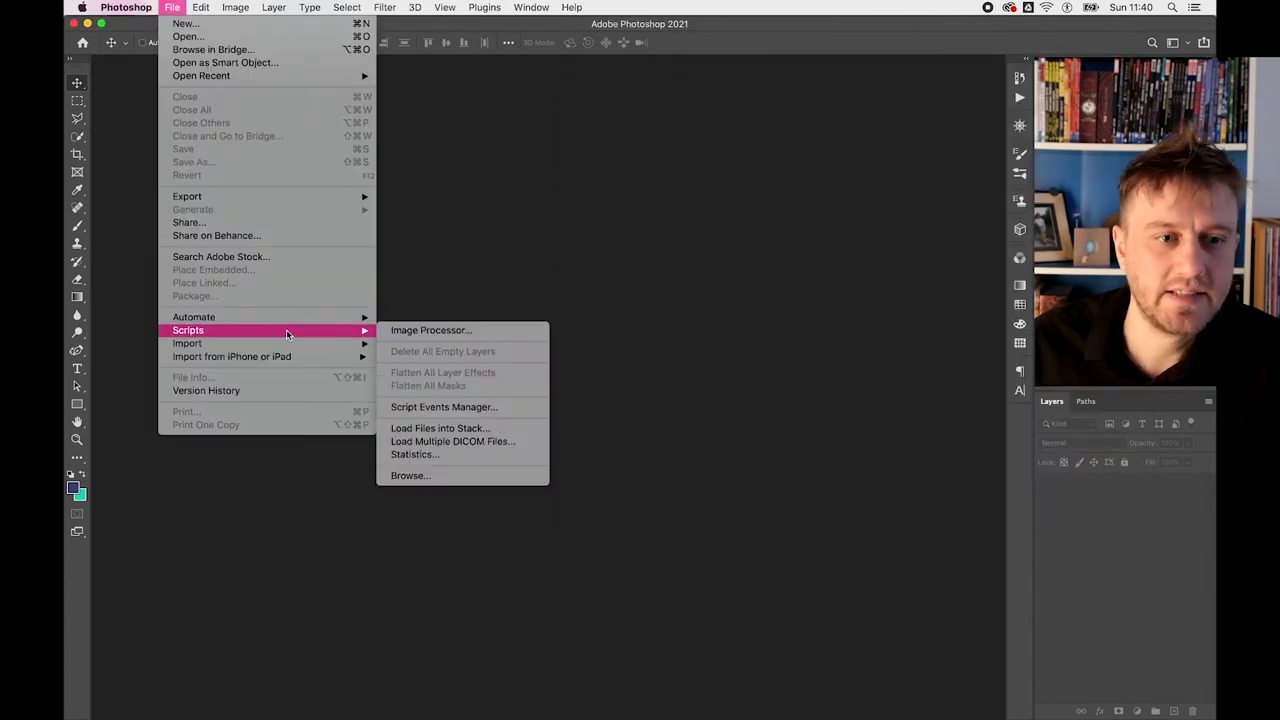
click(466, 330)
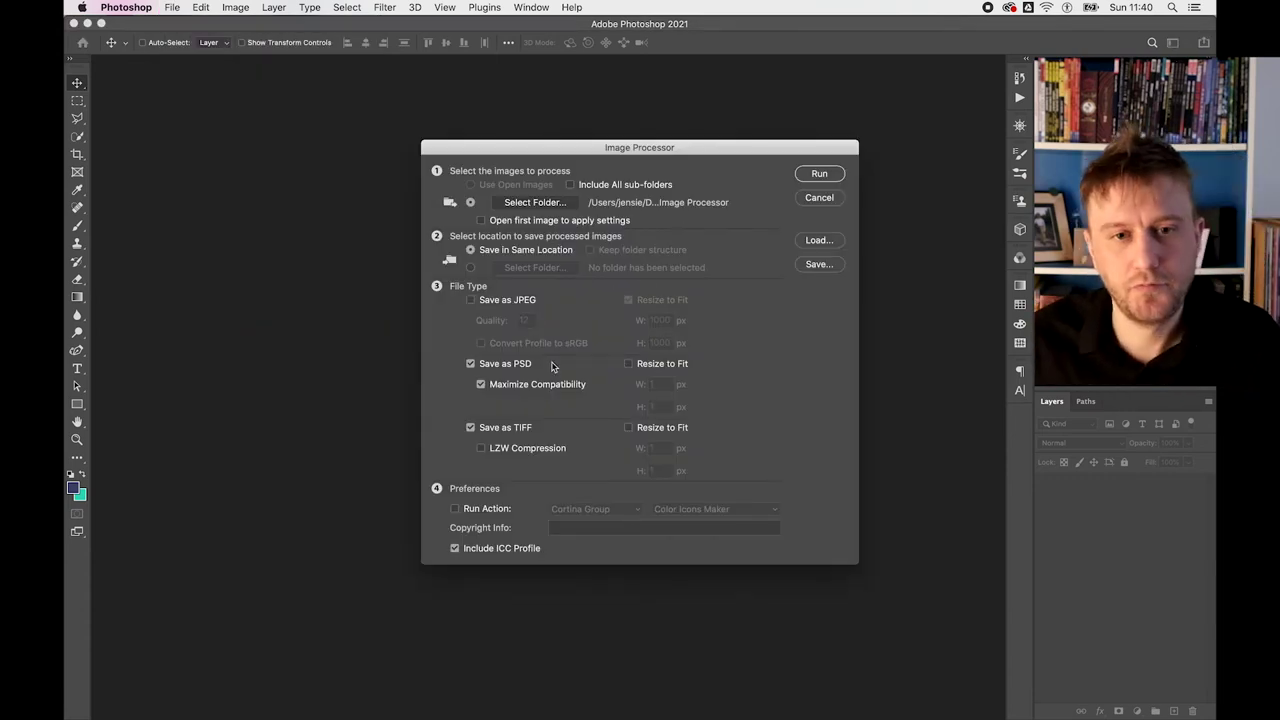
click(470, 364)
click(471, 428)
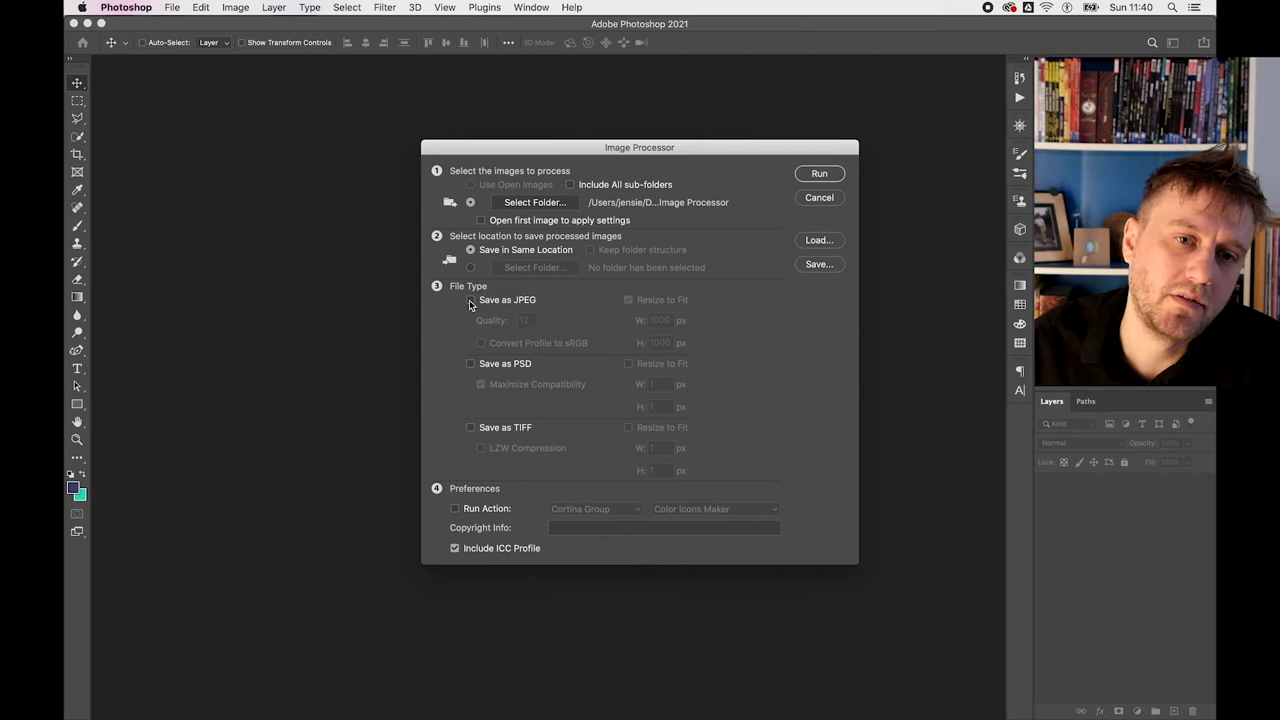
click(470, 300)
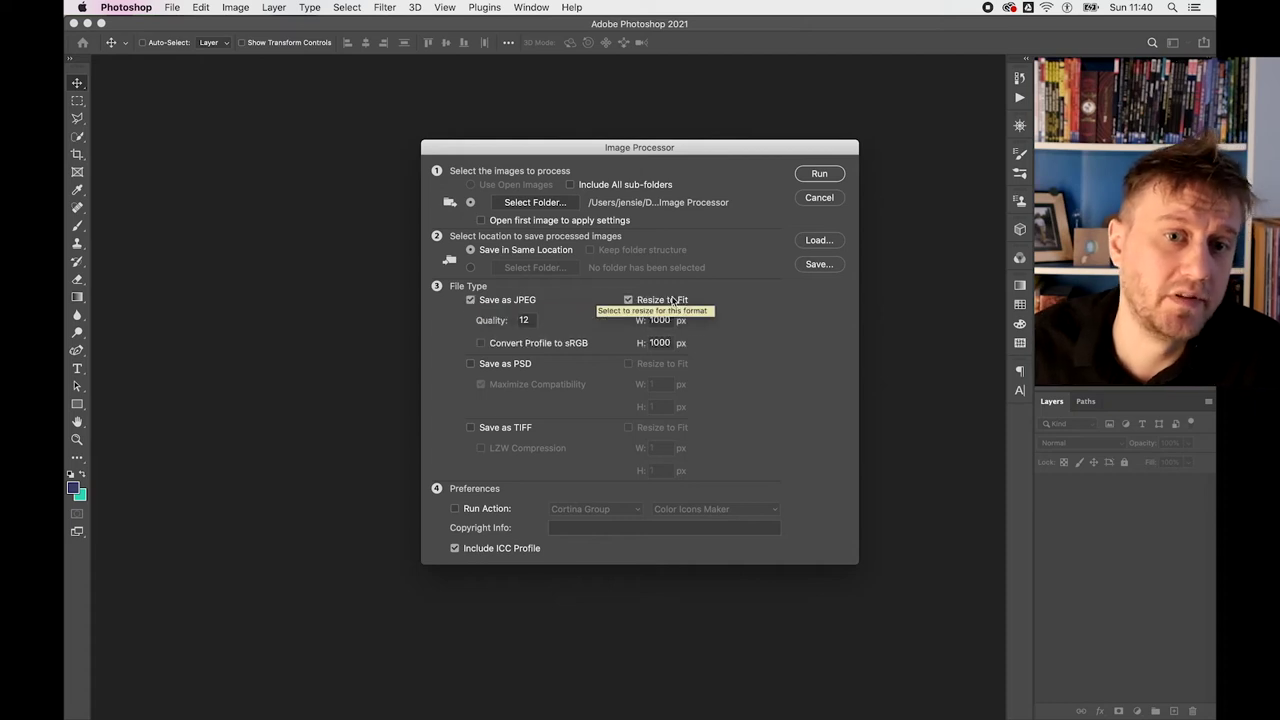
- Set Resize to Fit to 500 × 500 px at JPEG quality 12 and run the batch
double_click(660, 320)
text(5)
key(Tab)
text(5)
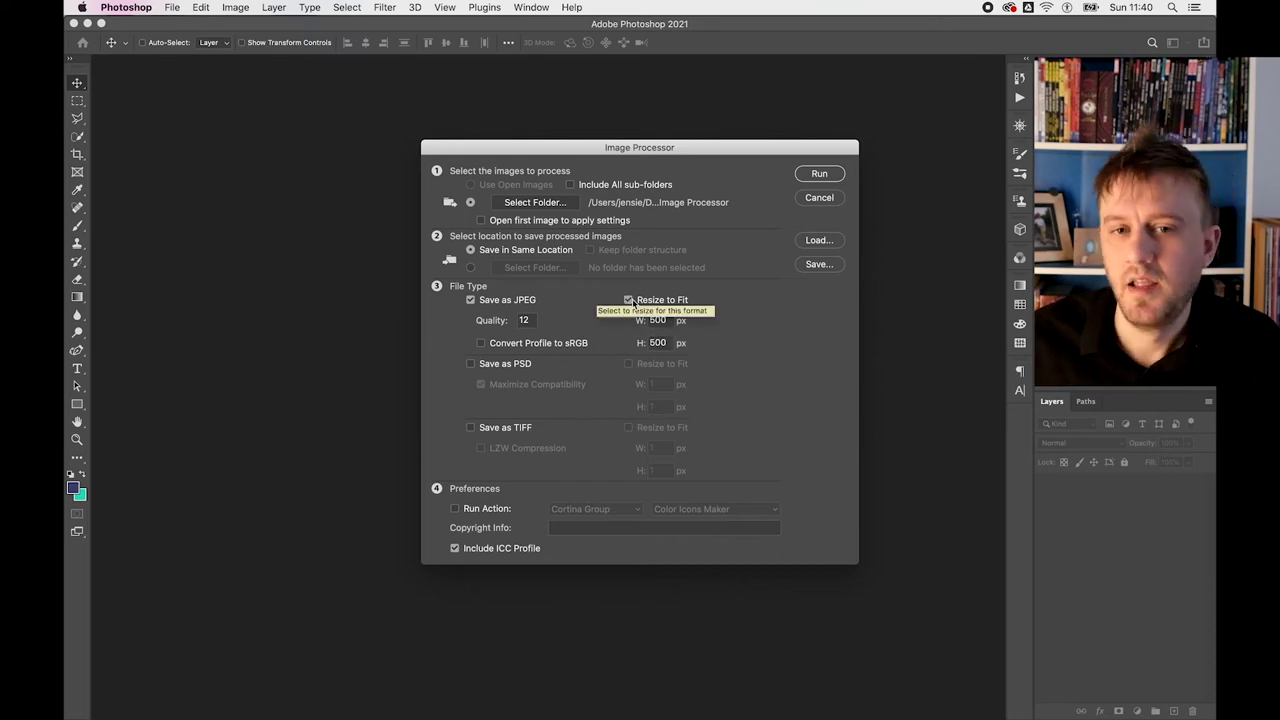
double_click(657, 320)
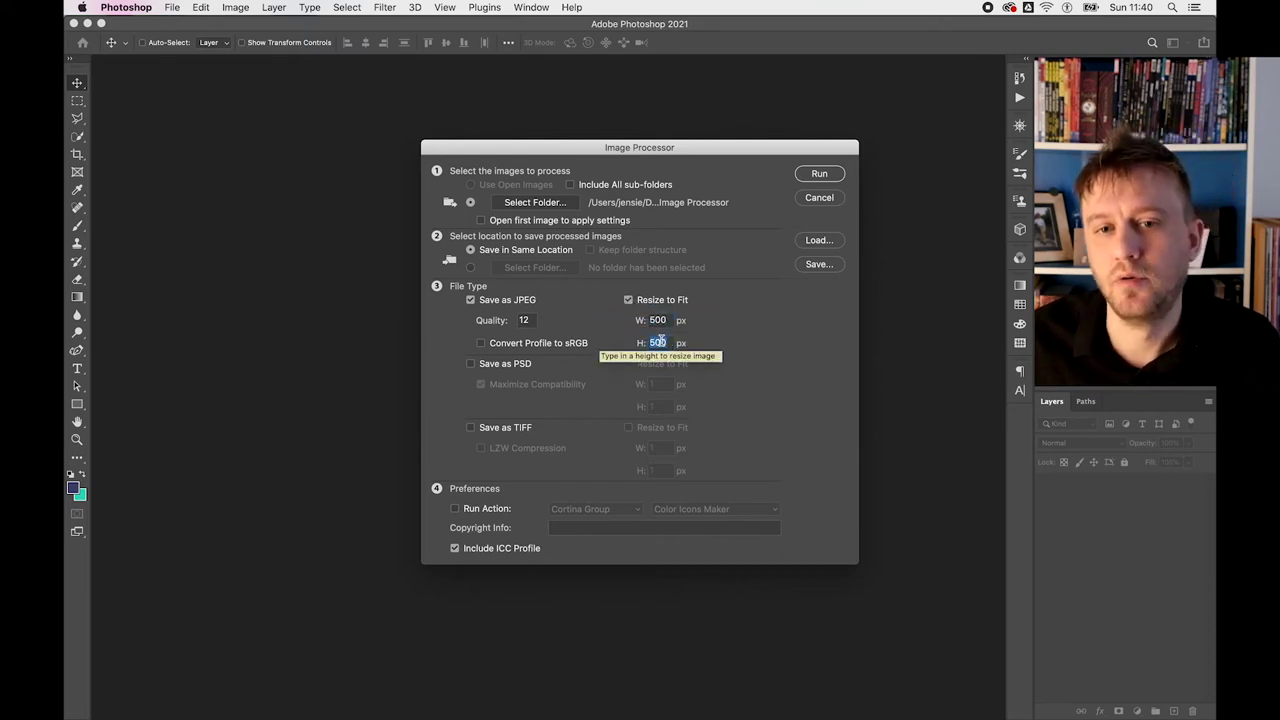
key(shift+Tab)
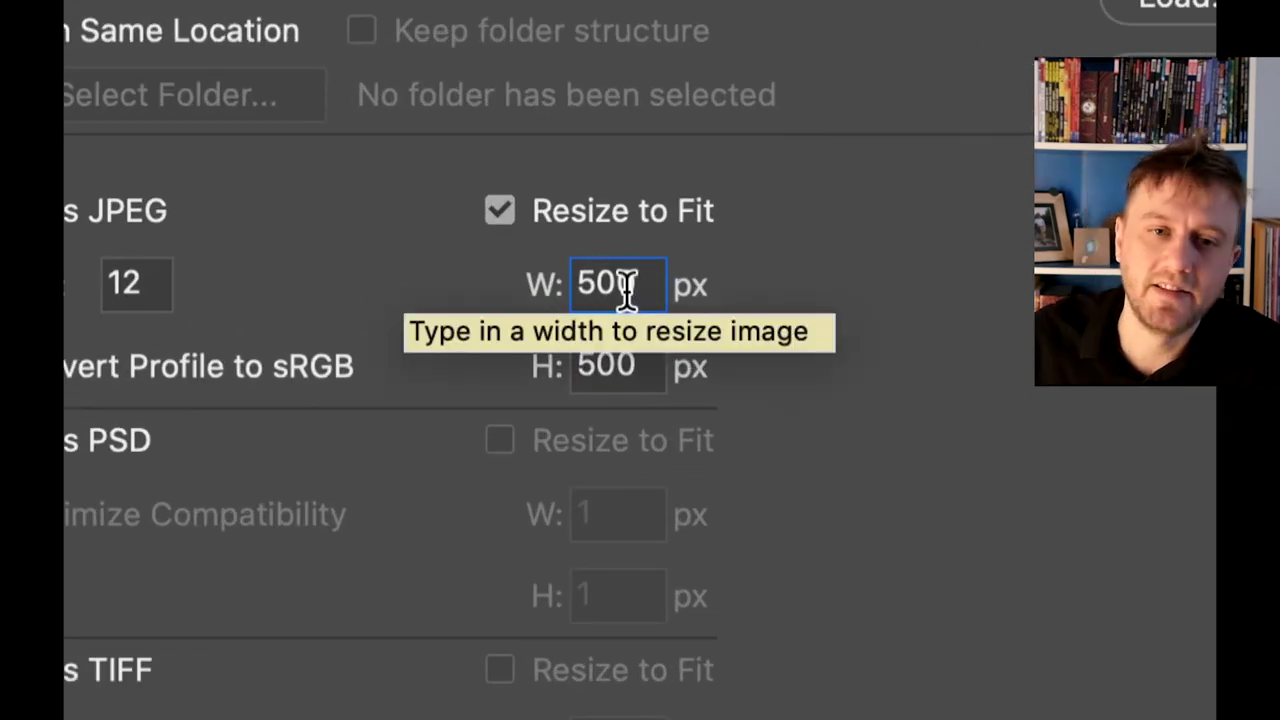
click(652, 350)
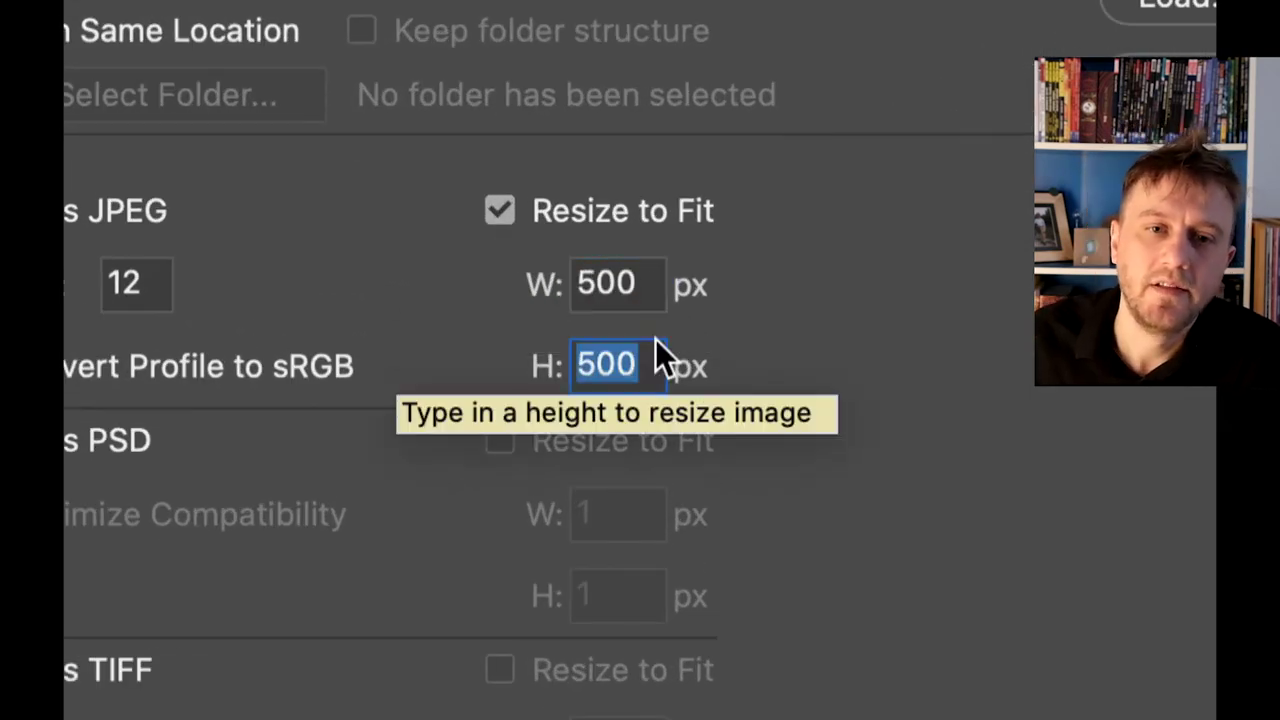
click(651, 283)
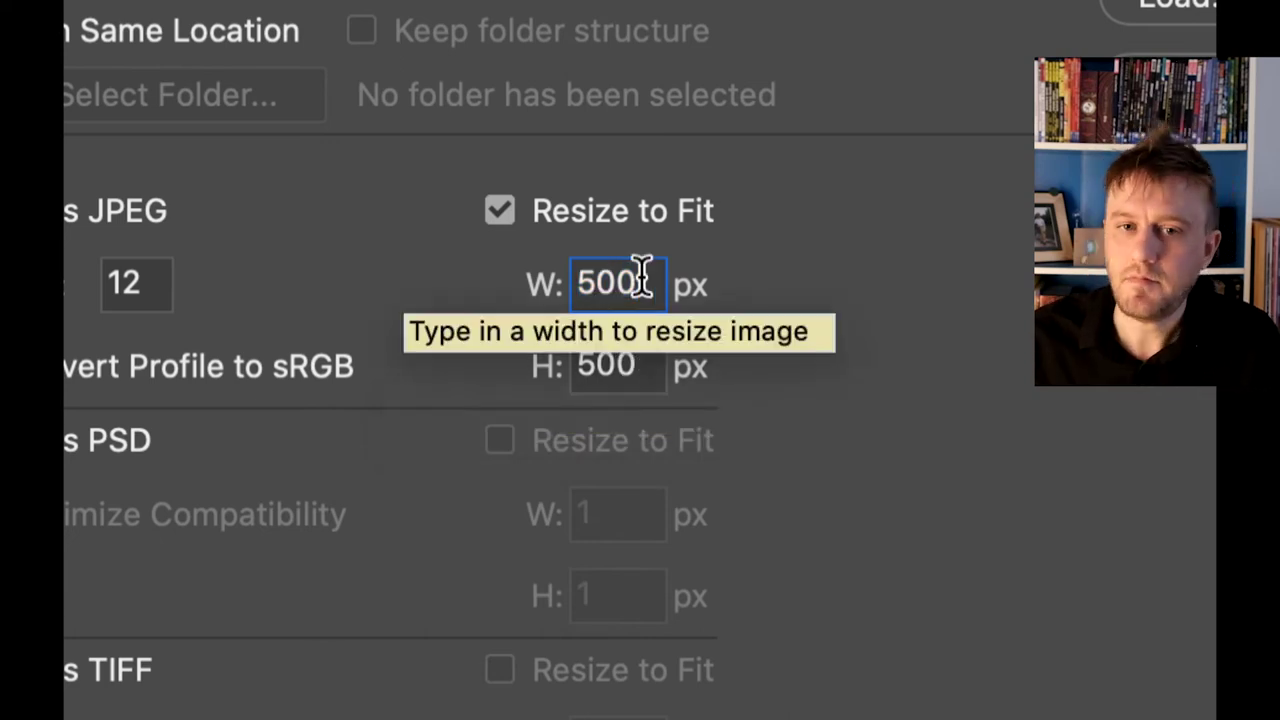
click(645, 355)
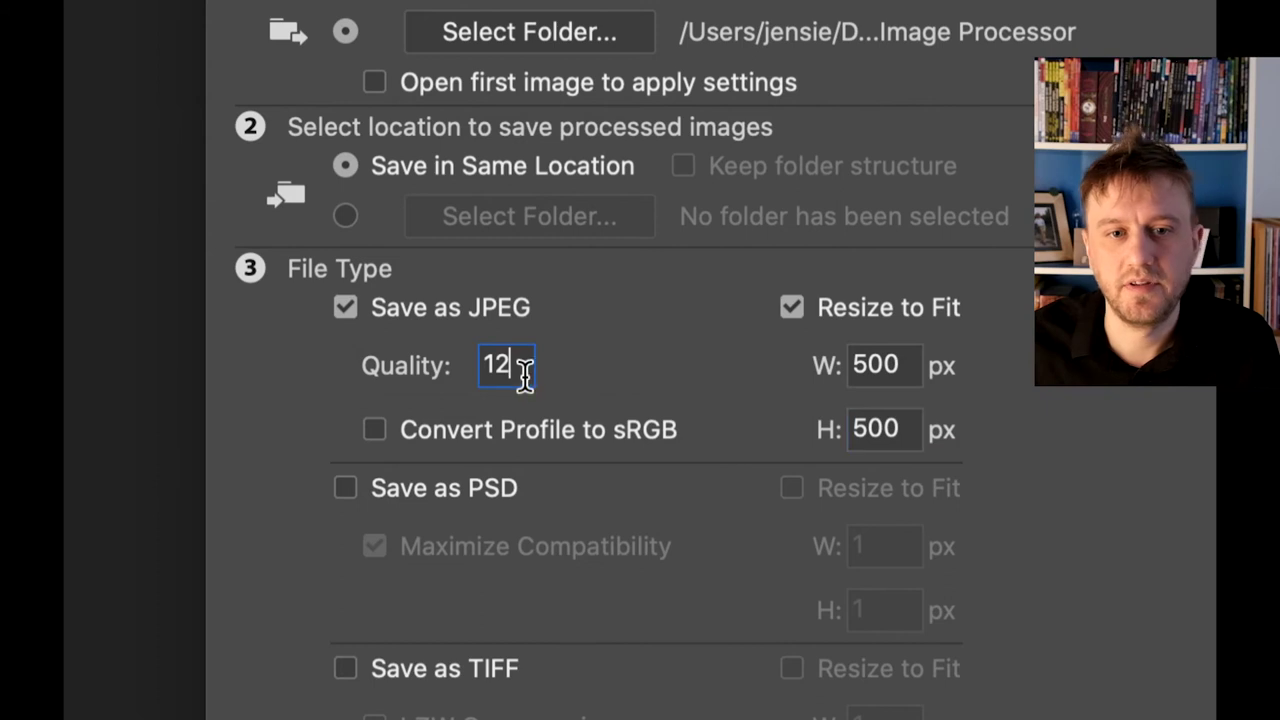
click(522, 367)
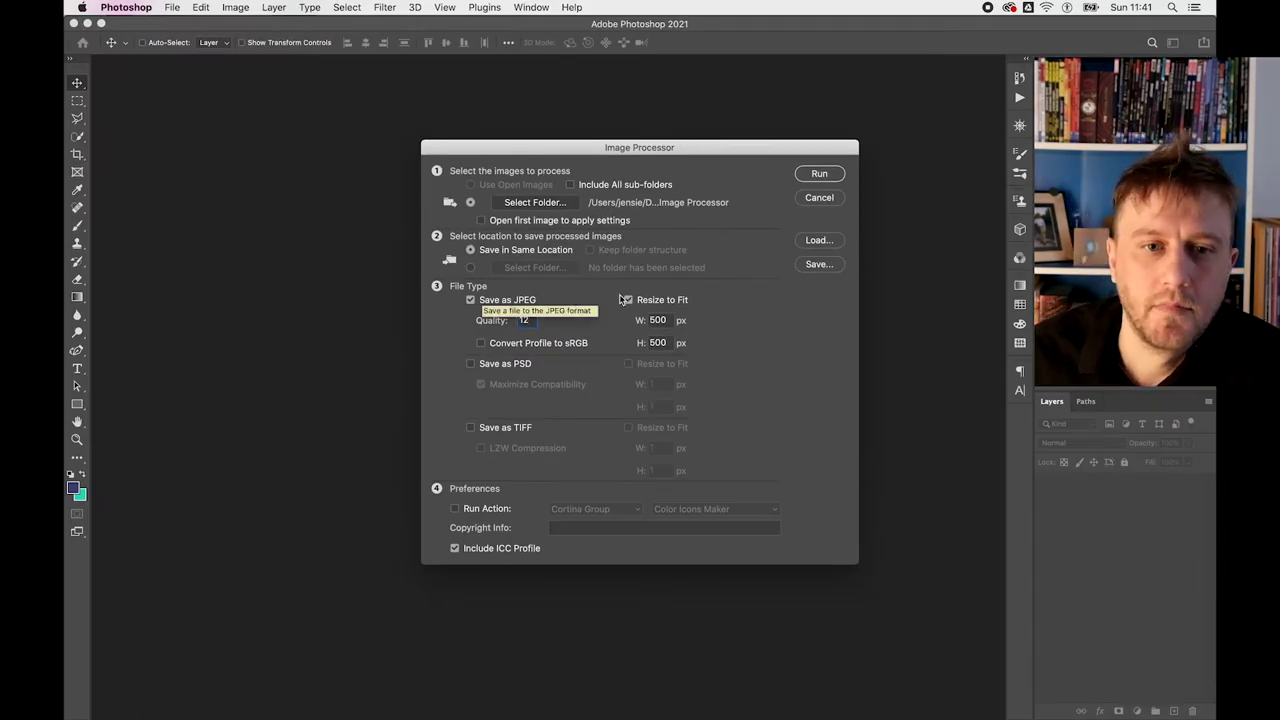
click(820, 174)
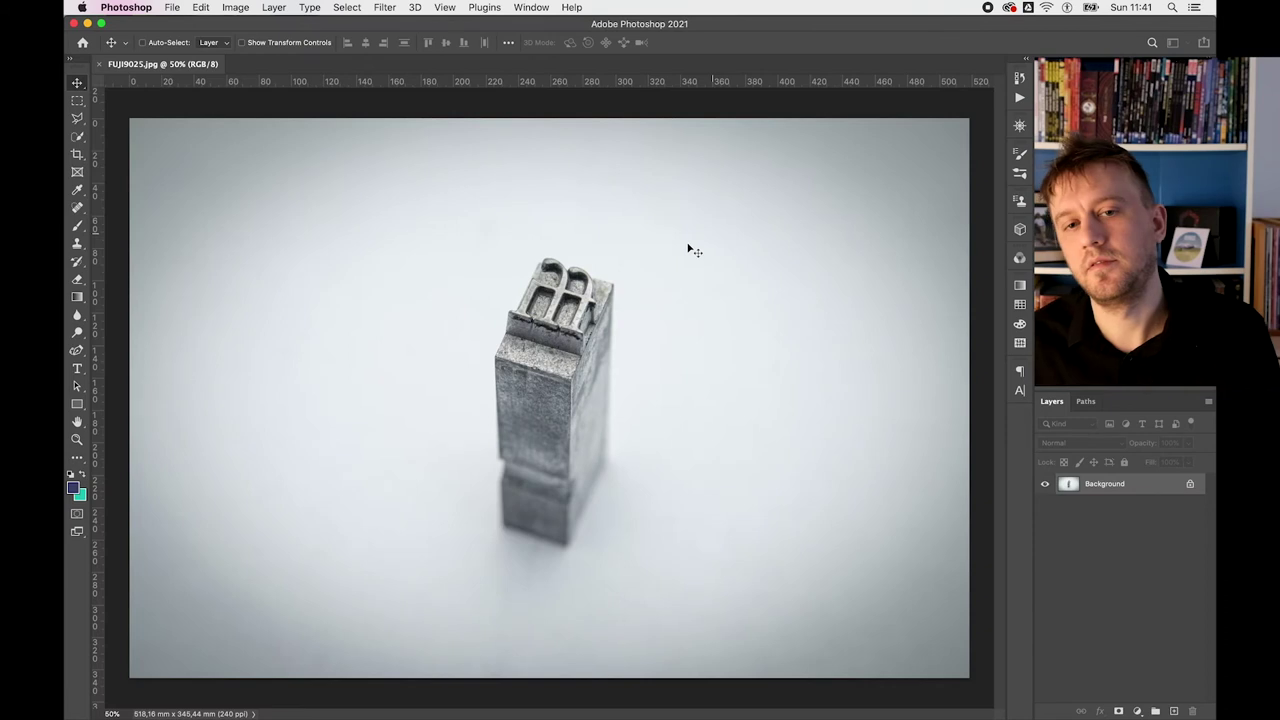
- Expand the new JPEG subfolder and inspect the resized JPGs, FUJI9025 through FUJI9041
key(super+Tab)
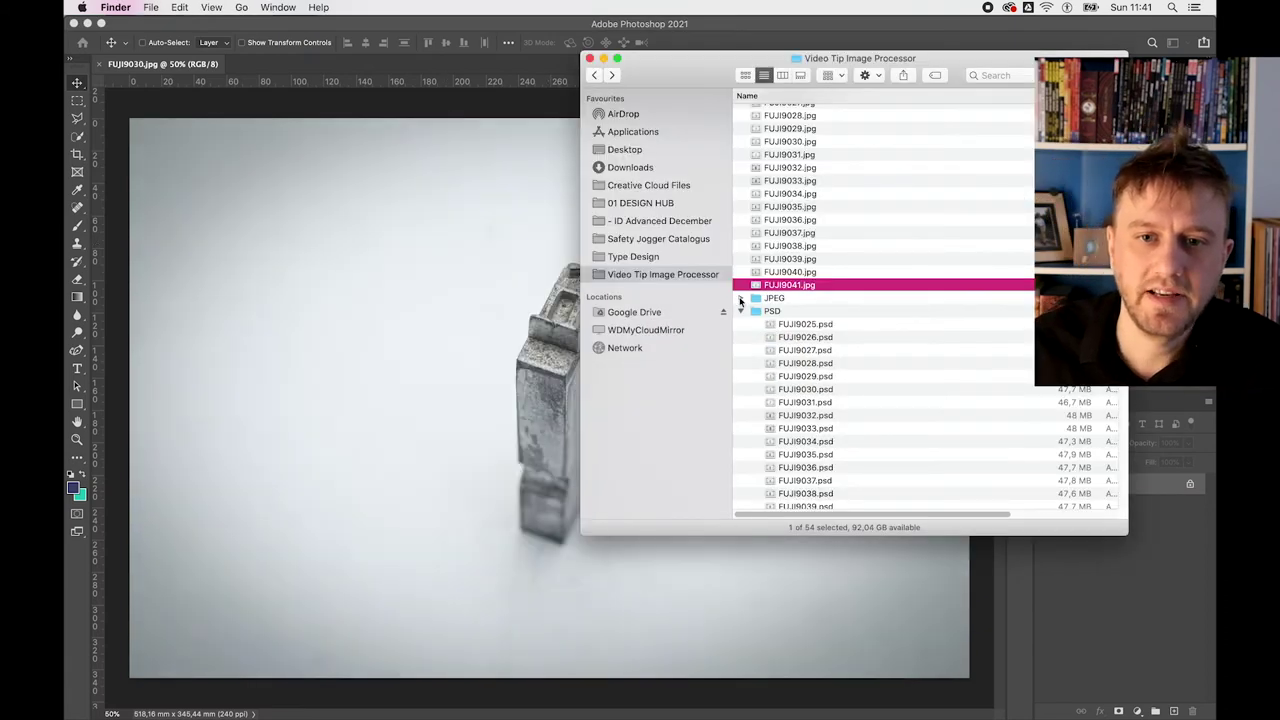
click(740, 298)
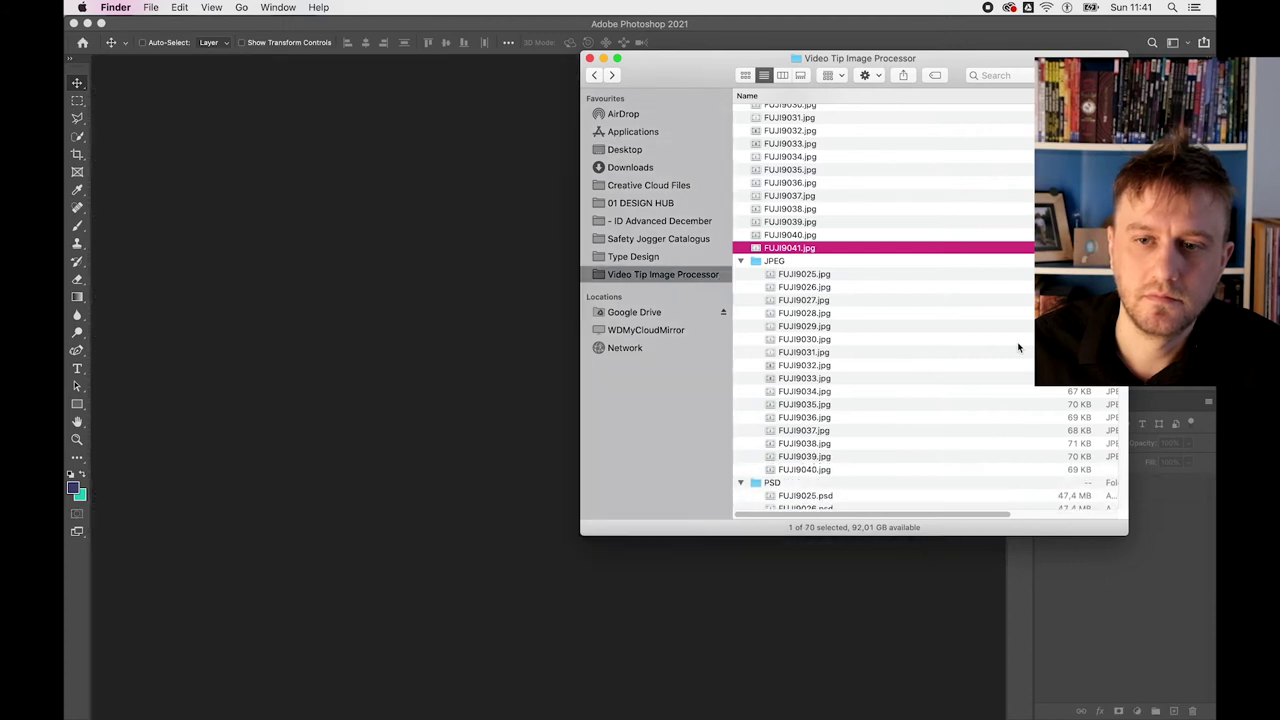
click(876, 195)
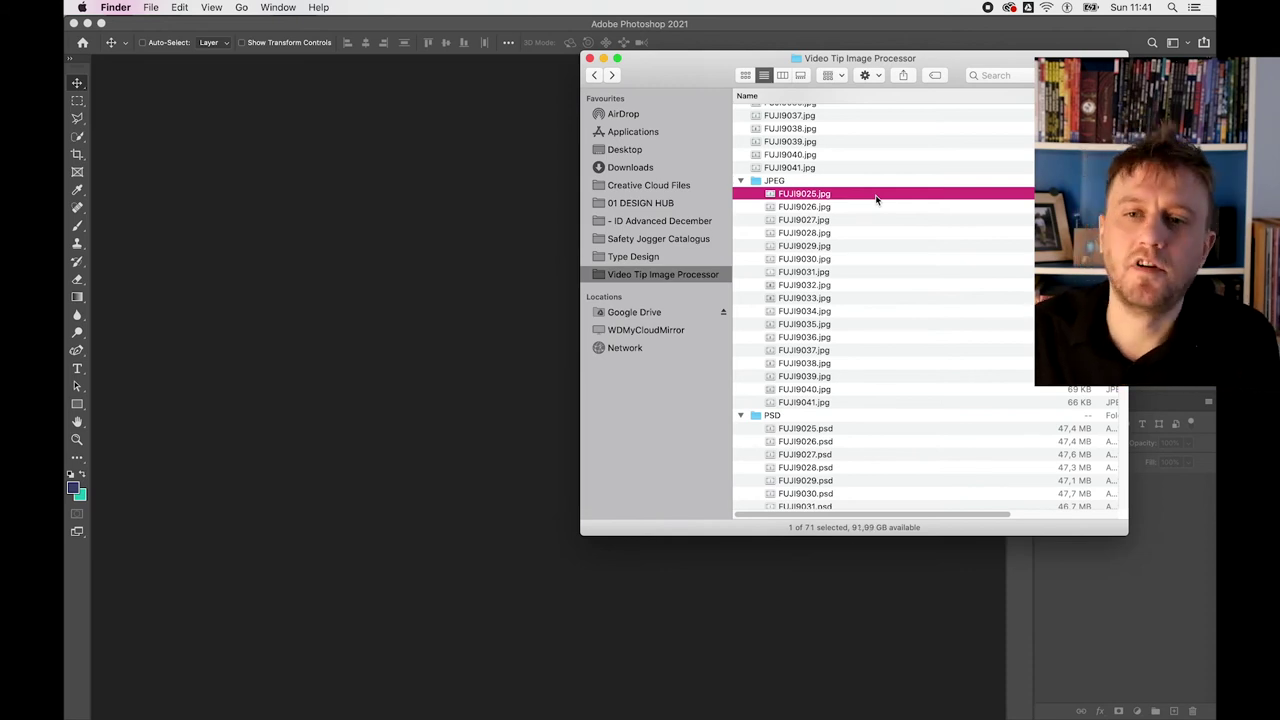
key(Down)
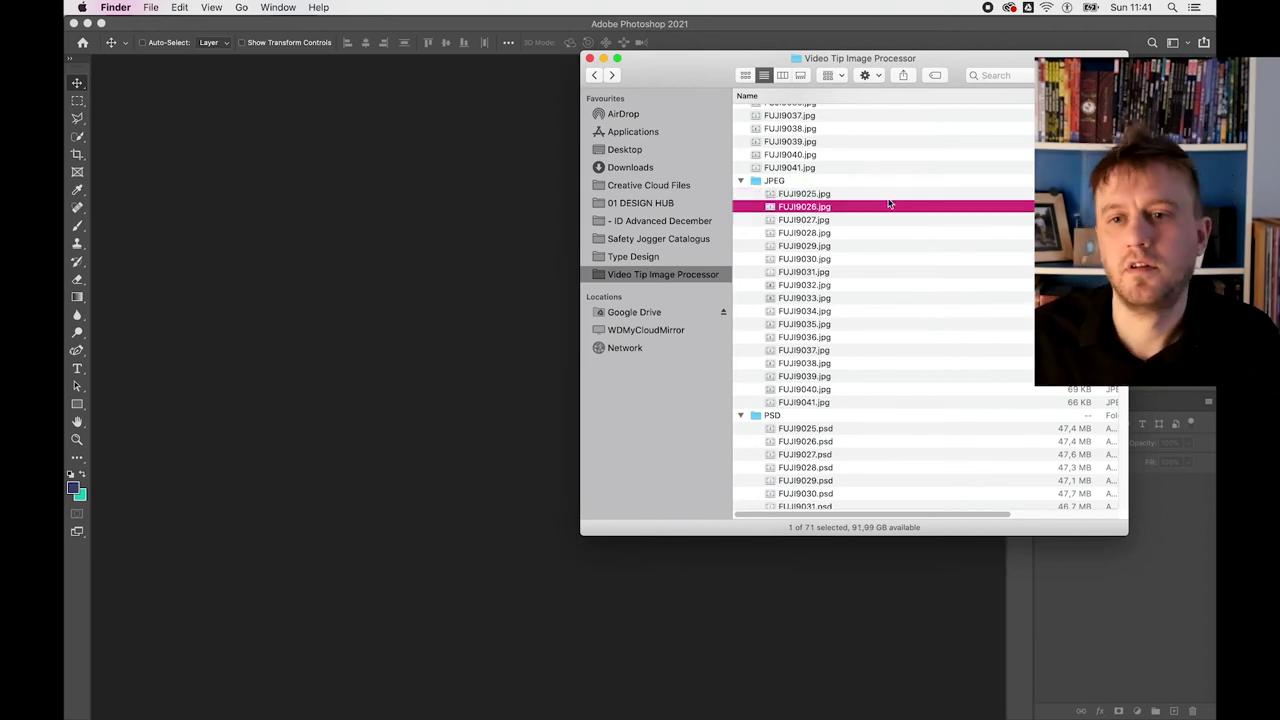
click(911, 297)
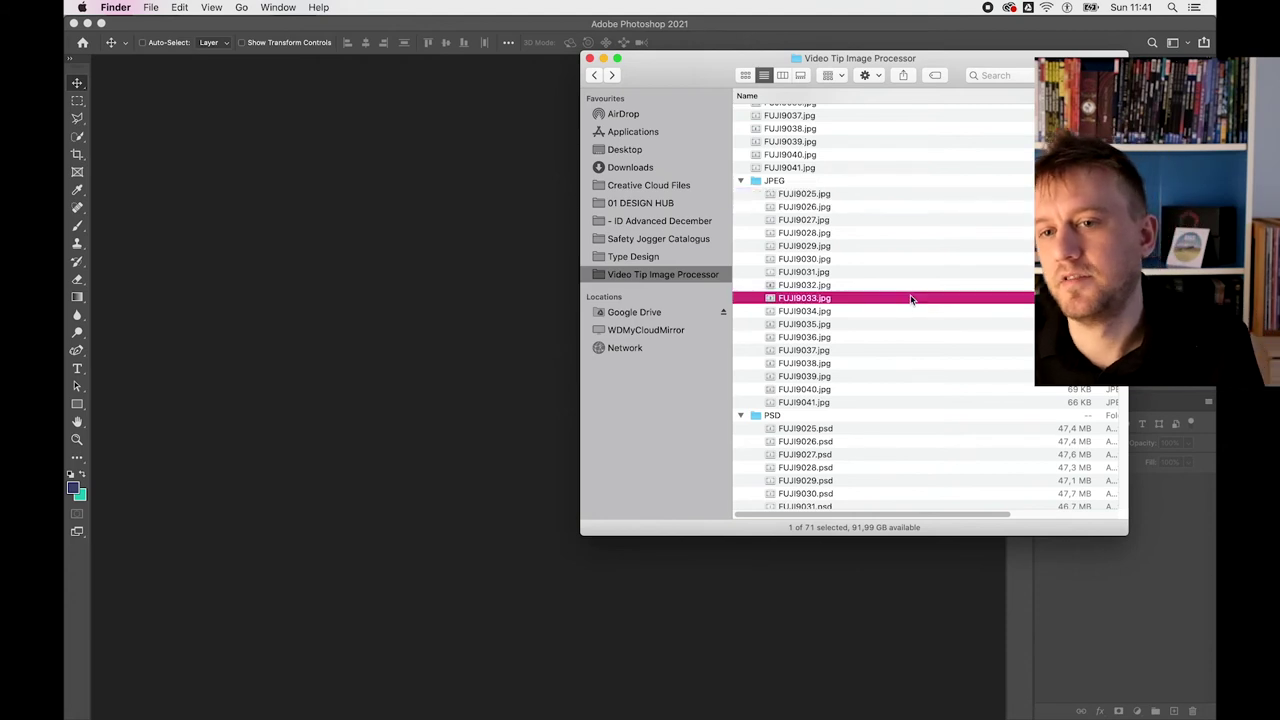
click(905, 364)
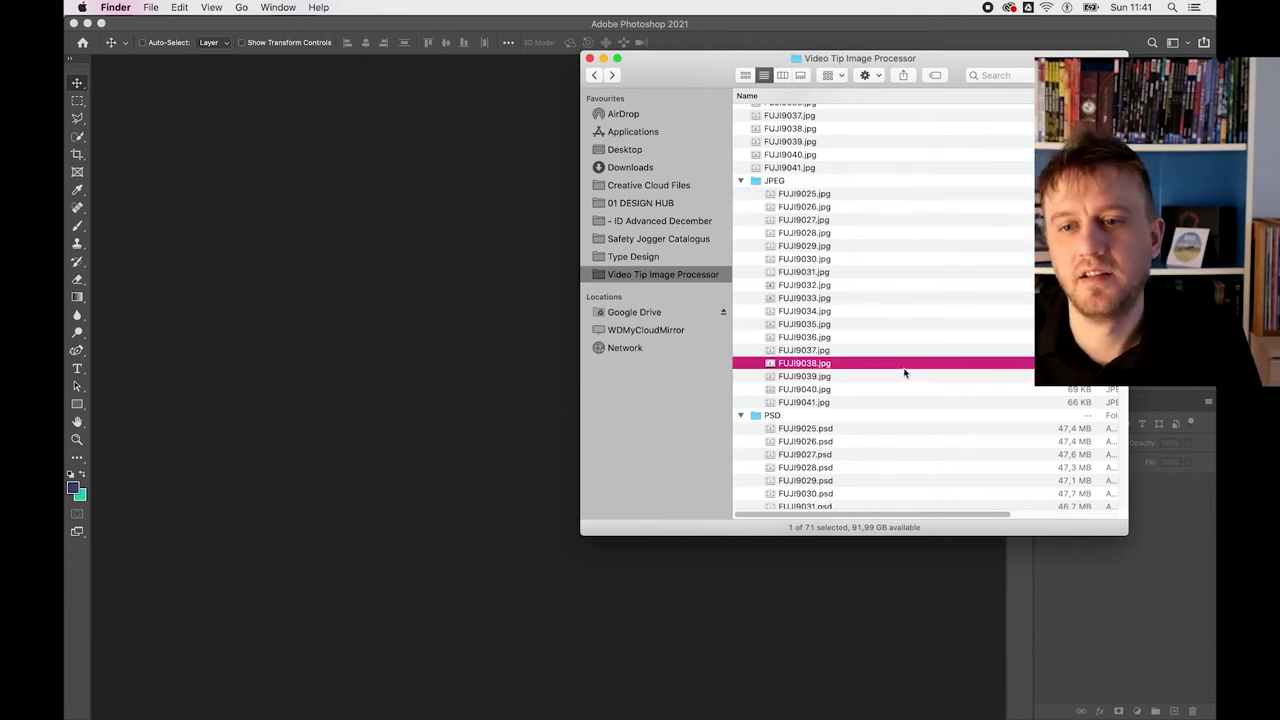
click(903, 201)
click(903, 196)
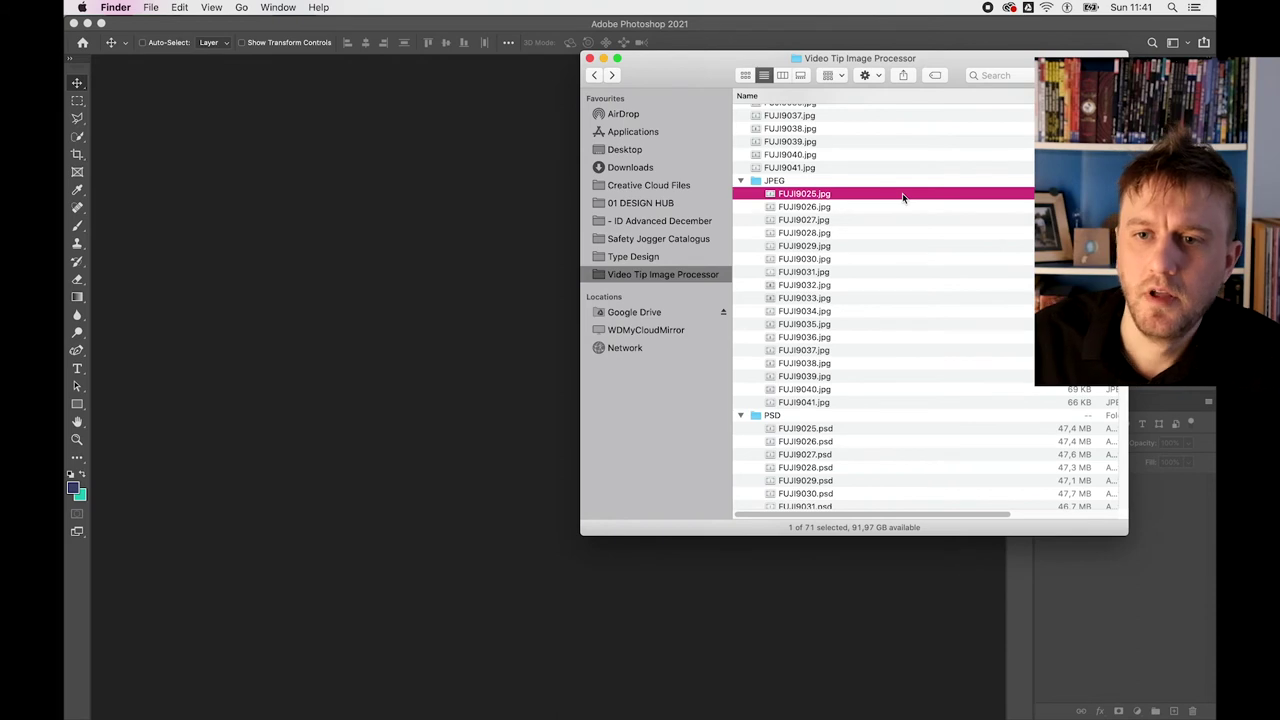
click(912, 402)
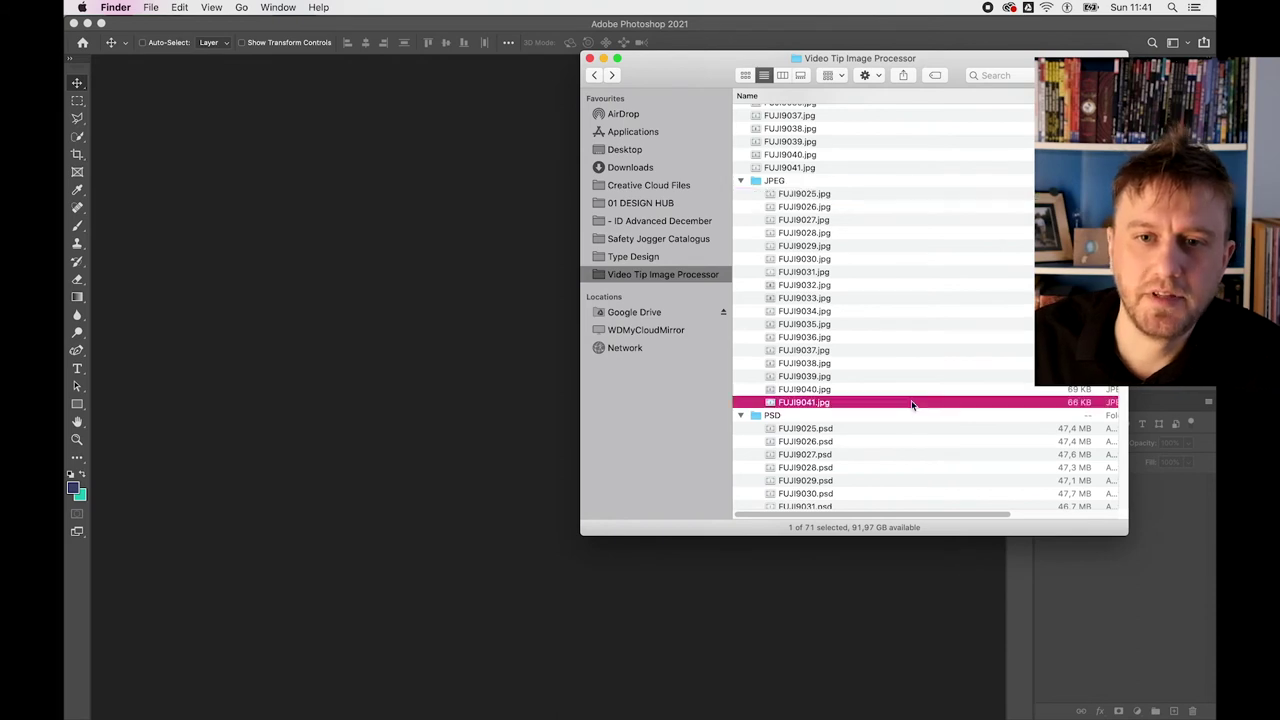
click(942, 196)
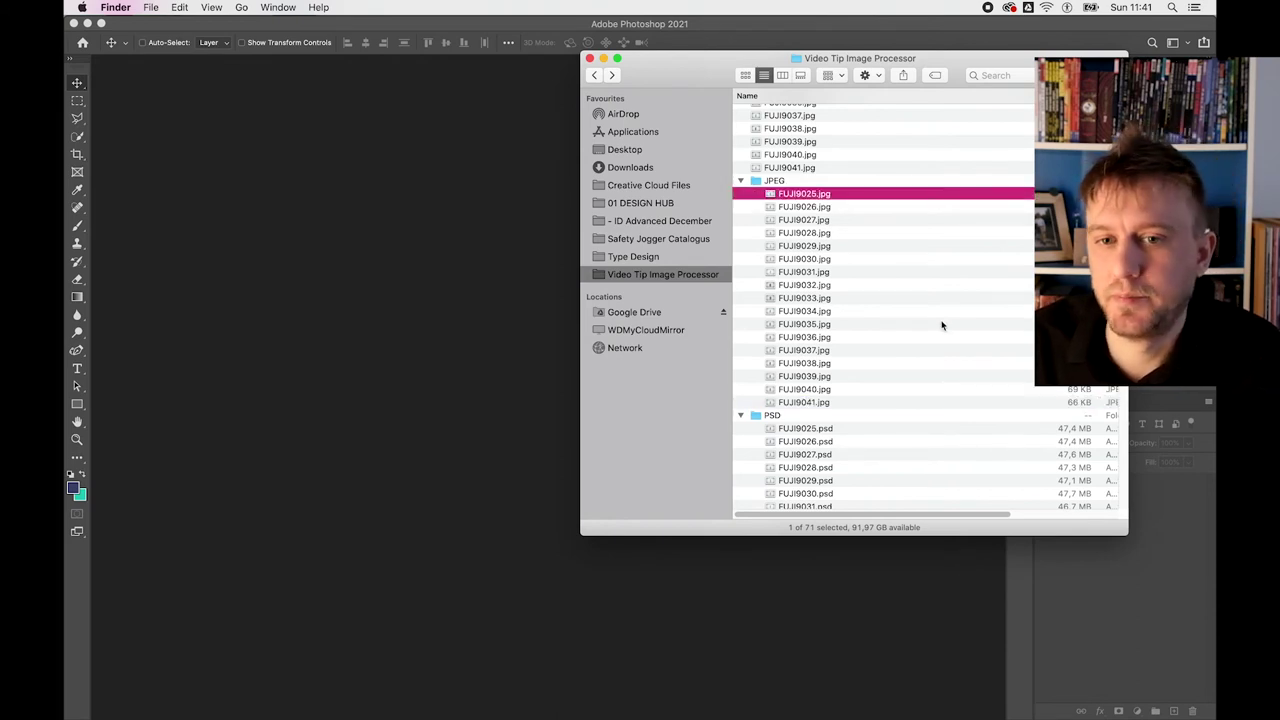
scroll(941, 320, down, 2)
scroll(941, 320, up, 5)
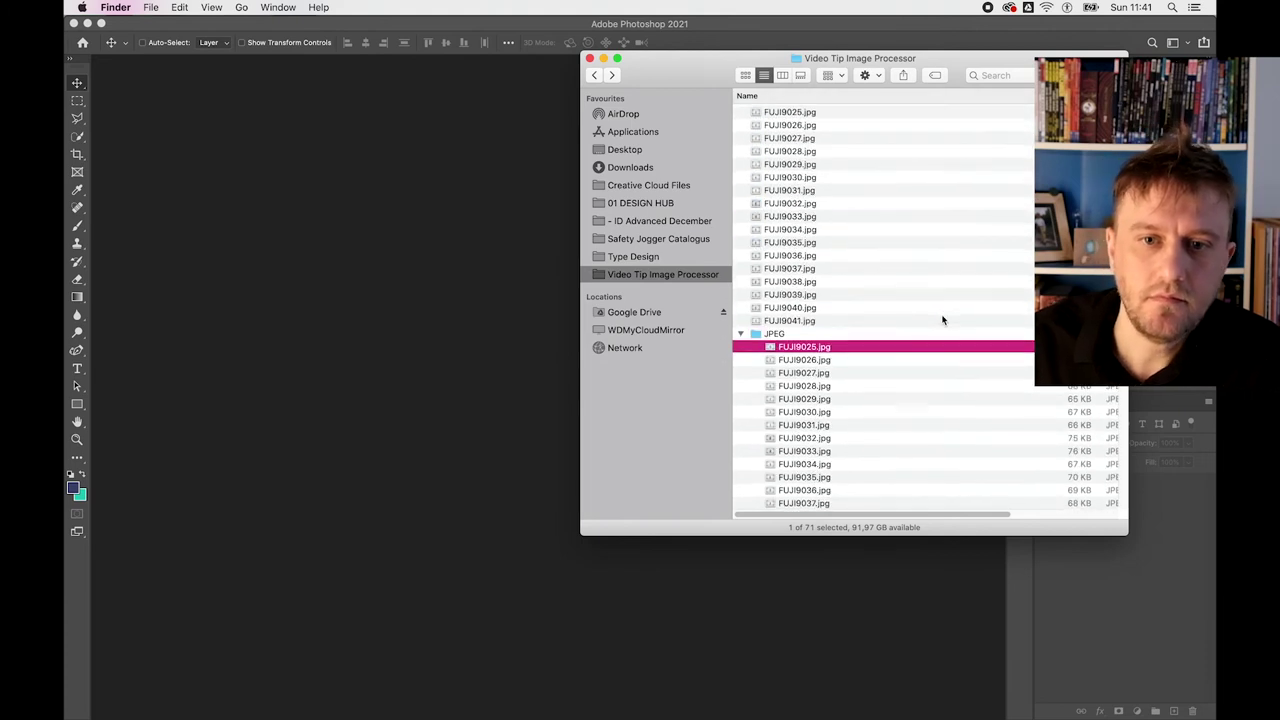
- Collapse the JPEG, PSD and TIFF folders, re-expand PSD, and return to Photoshop
click(741, 335)
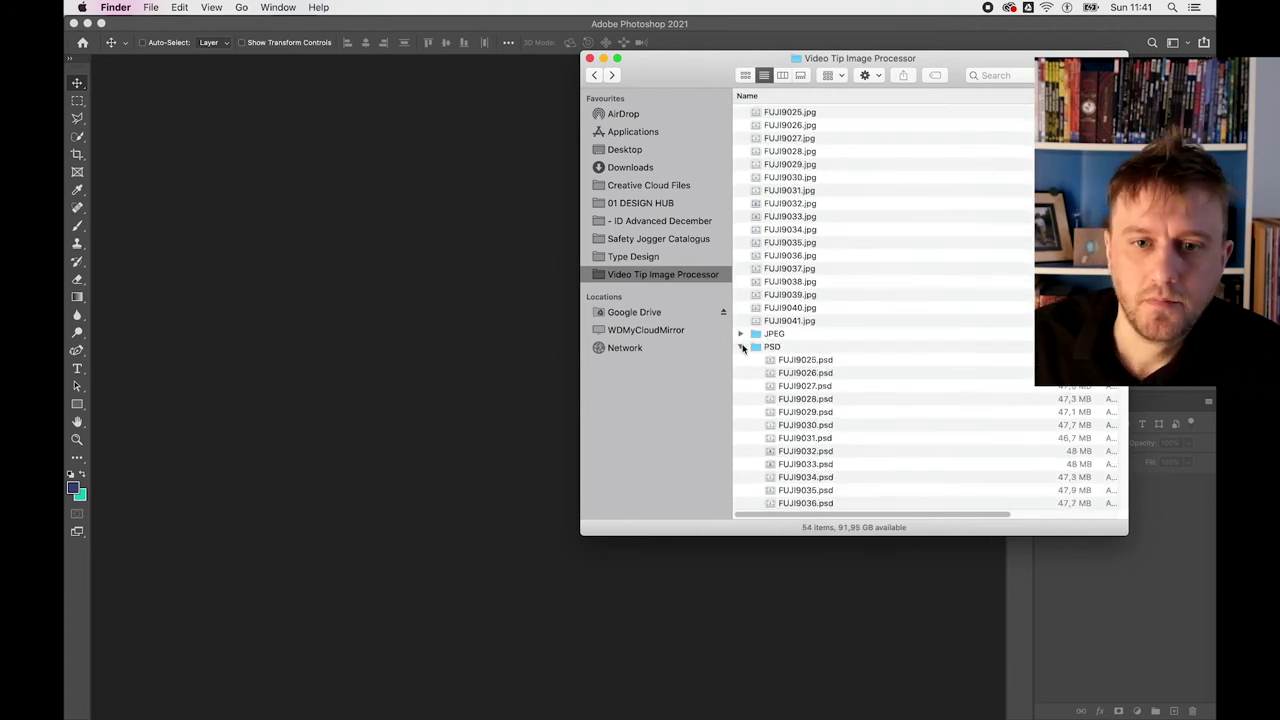
click(742, 347)
click(742, 360)
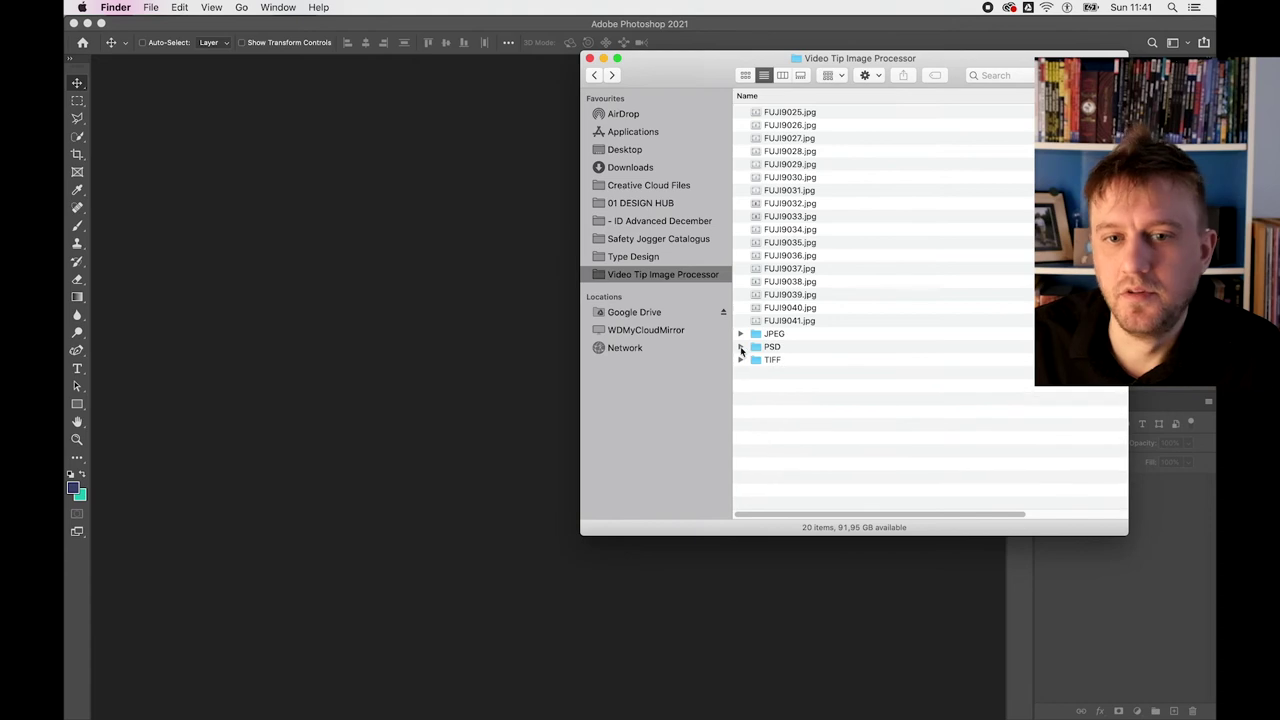
click(868, 362)
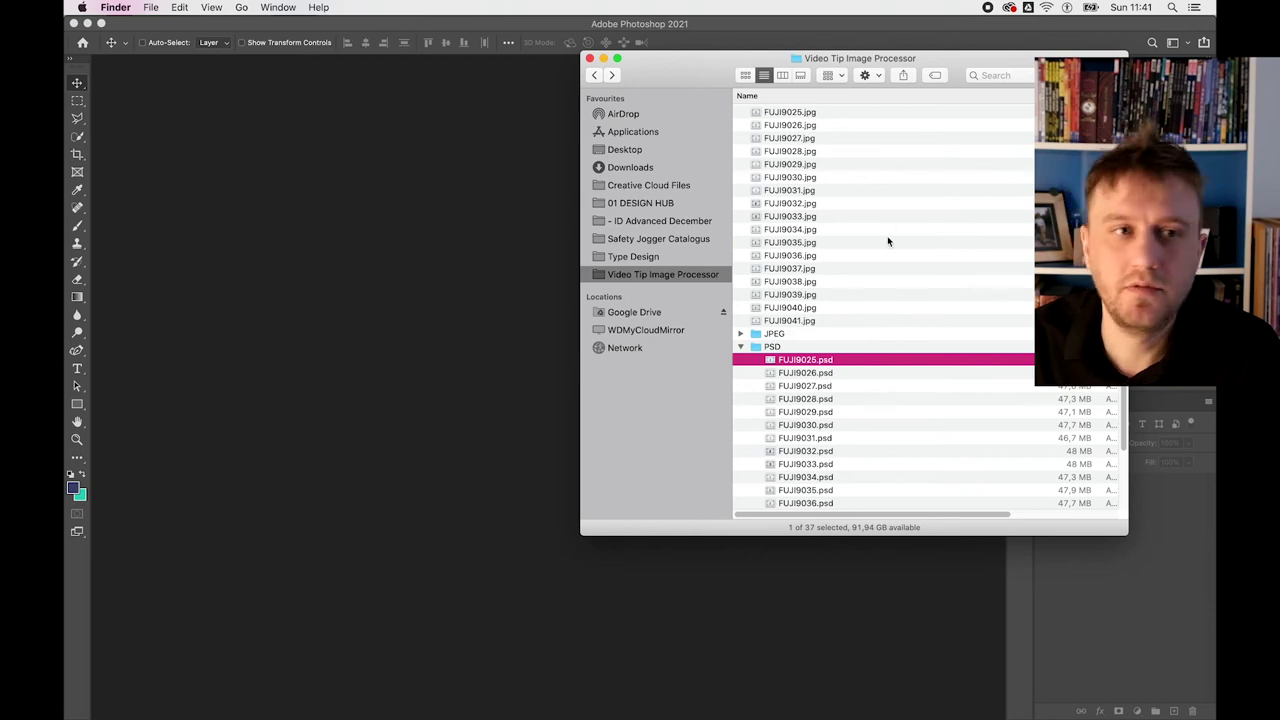
click(147, 22)
- Rerun Image Processor with JPEG output off and PSD output on
click(173, 8)
mouse_move(188, 330)
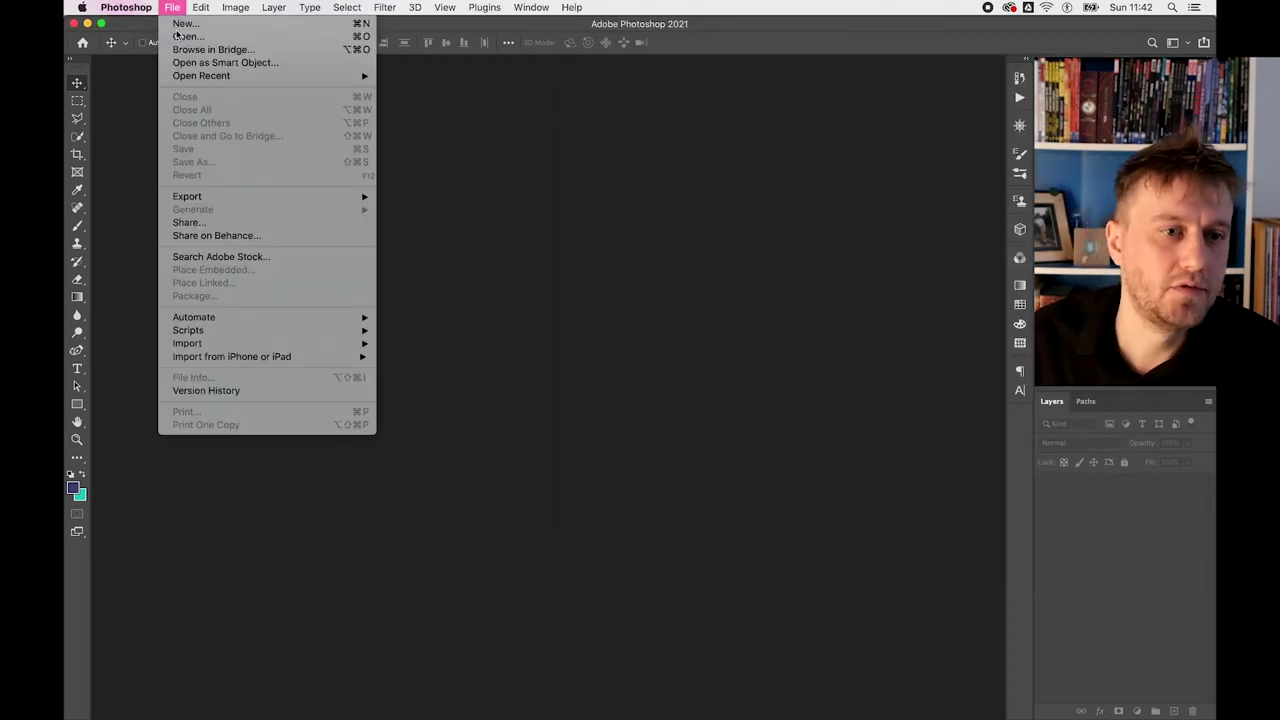
click(464, 331)
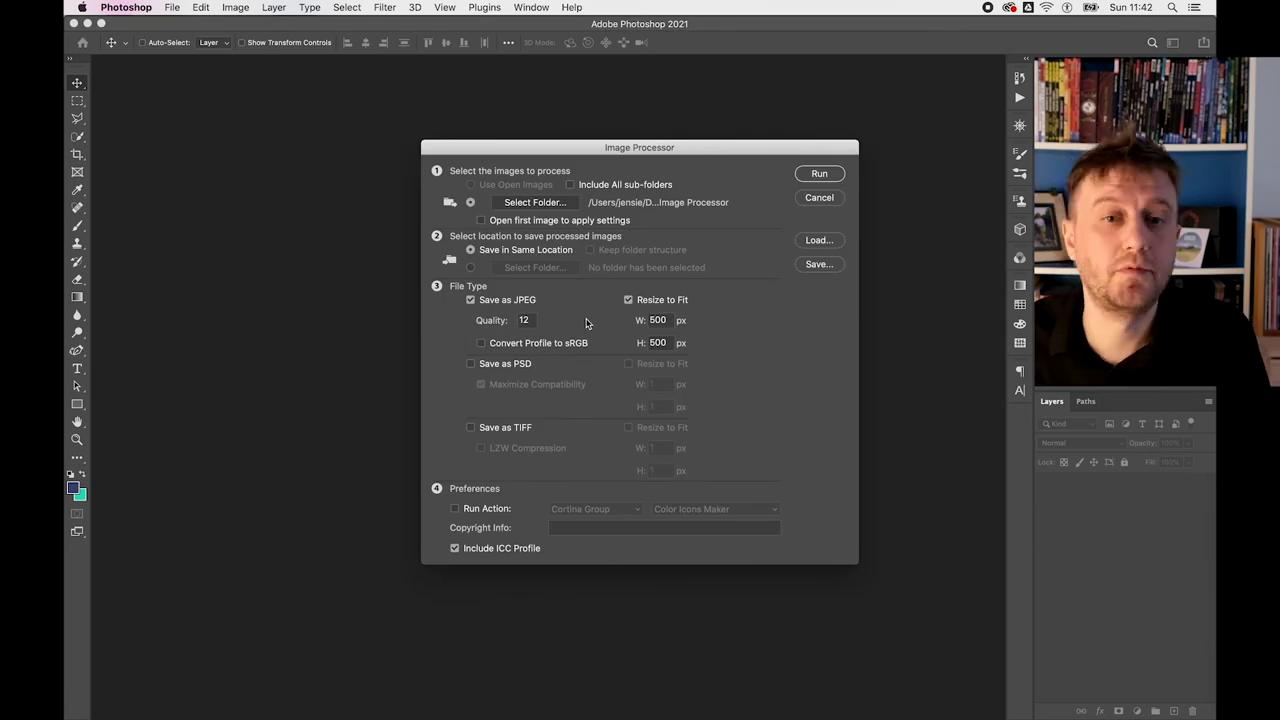
click(498, 300)
click(471, 364)
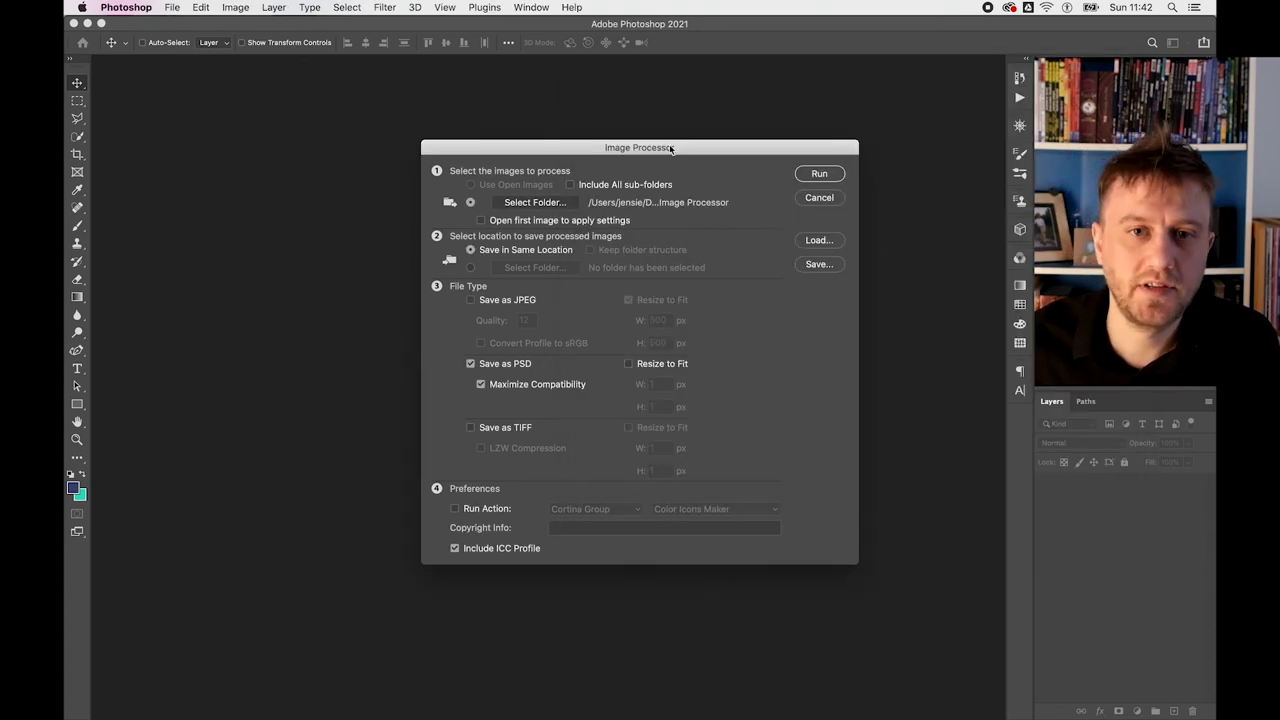
drag(671, 148, 438, 108)
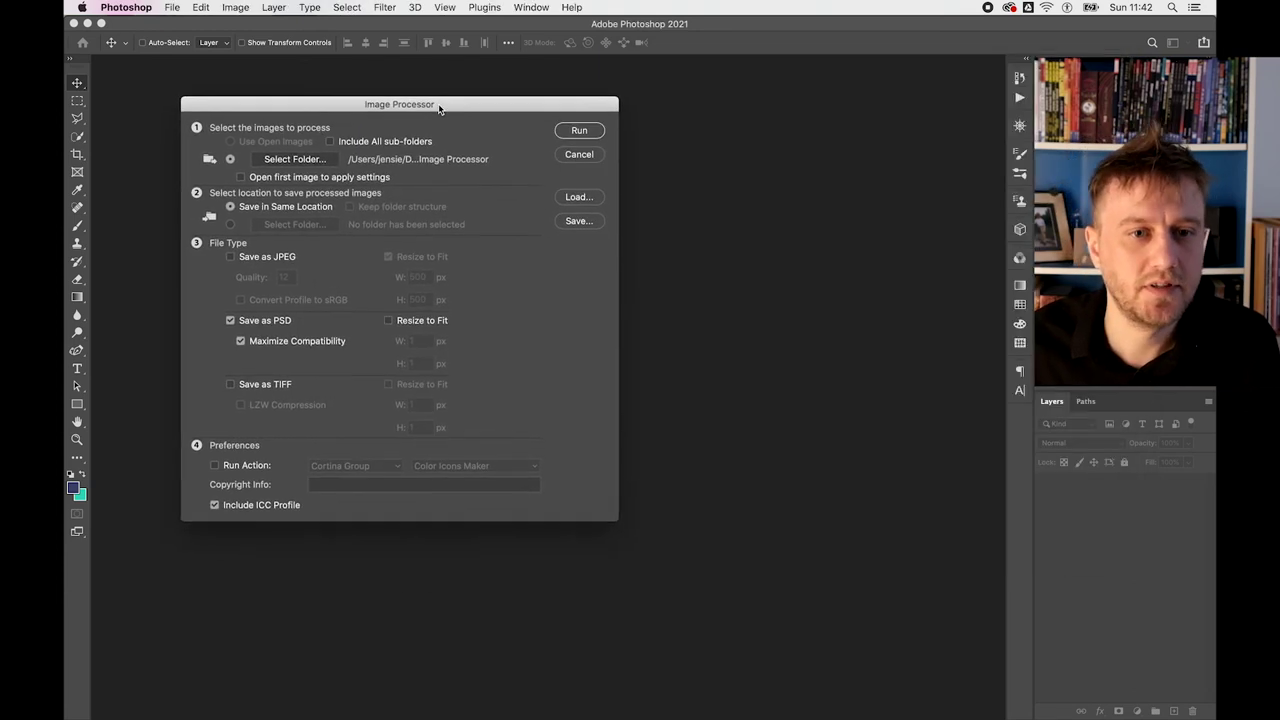
click(590, 129)
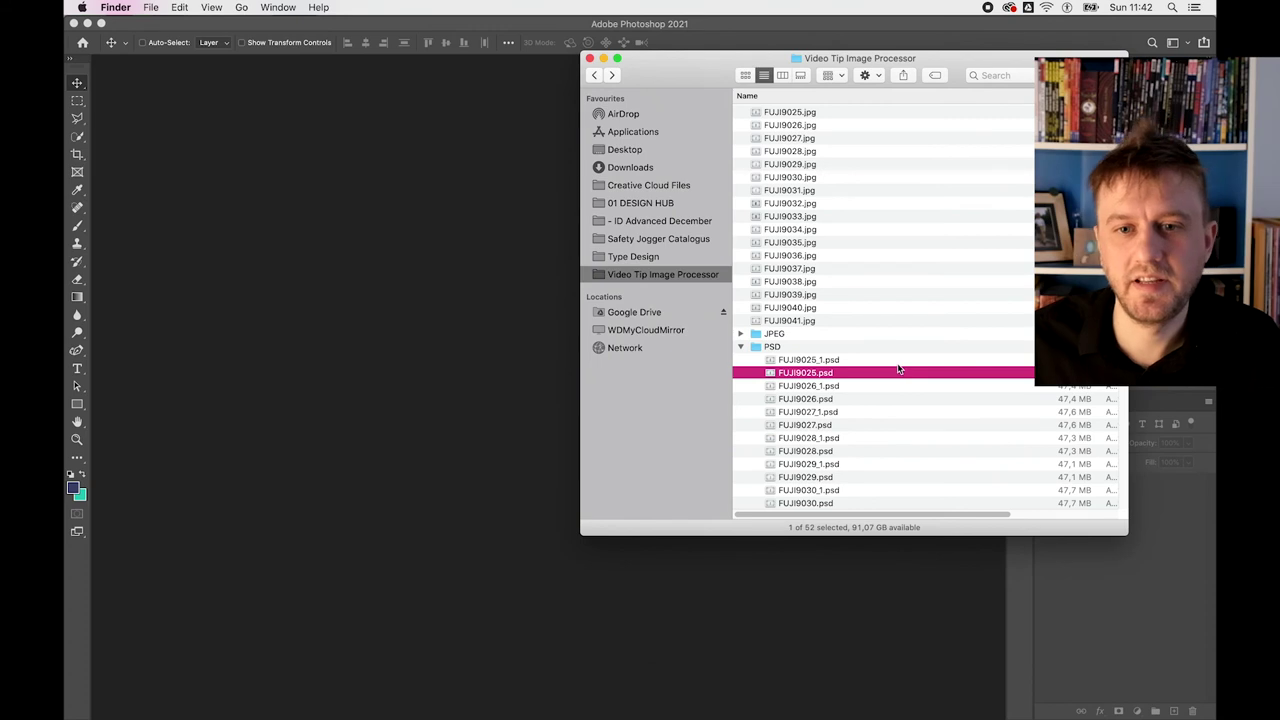
- Select the PSD folder's files from FUJI9025_1.psd through the last PSD
click(898, 366)
scroll(891, 397, down, 5)
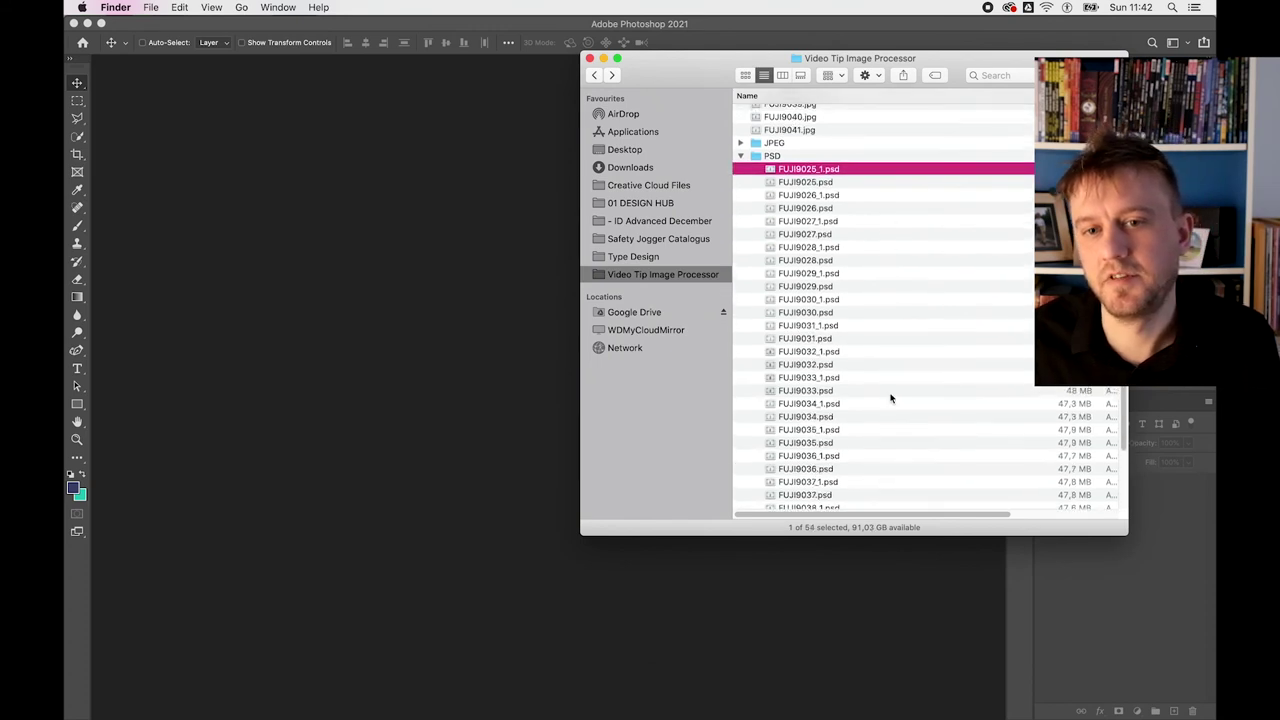
click(874, 181)
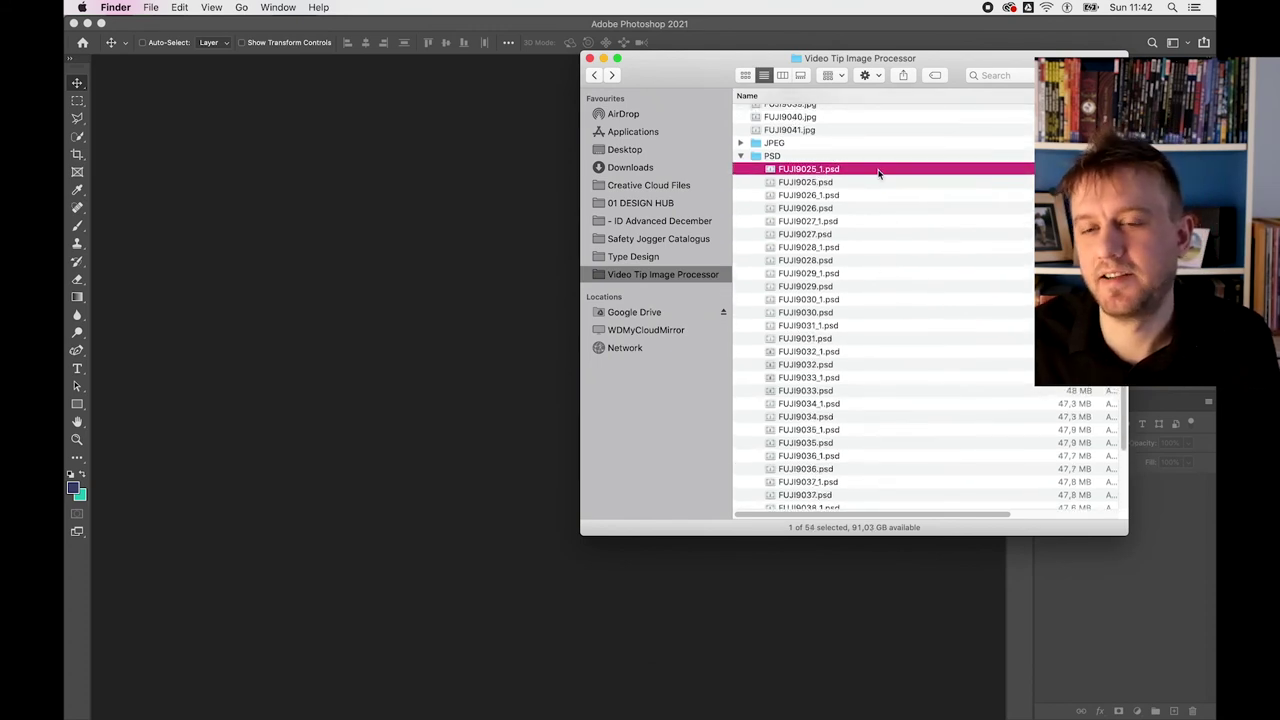
click(878, 171)
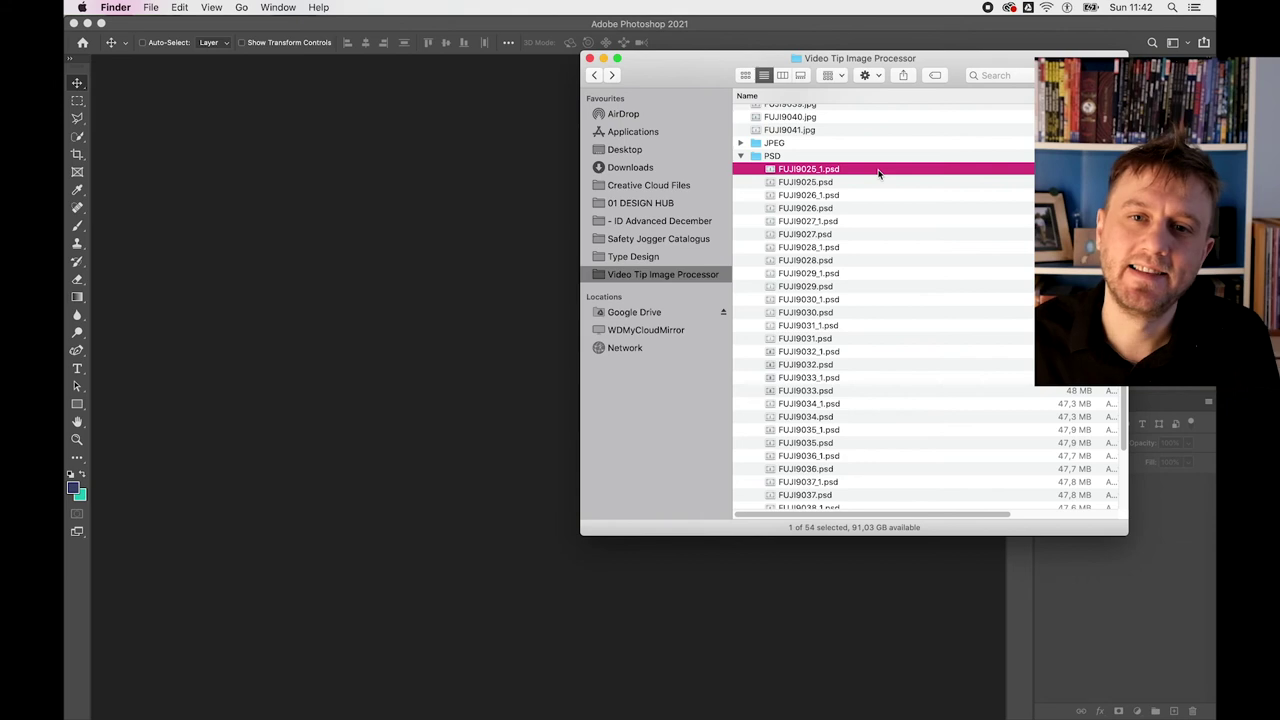
click(878, 177)
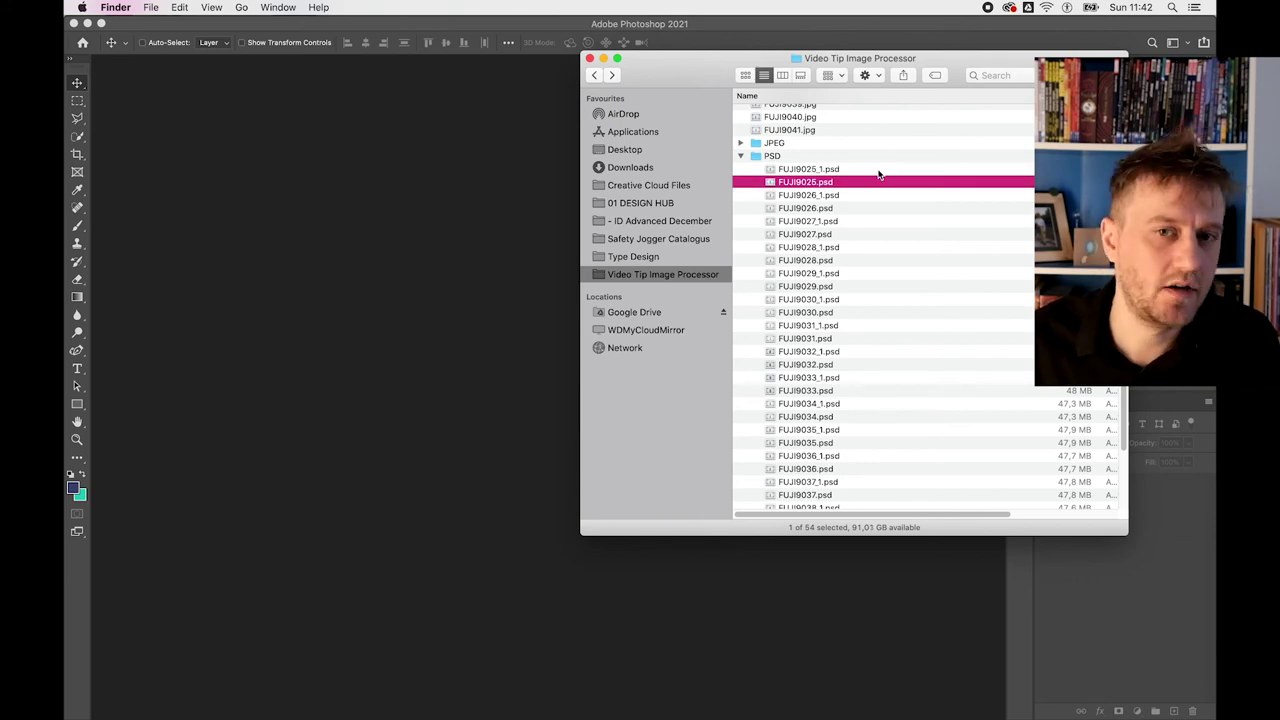
click(878, 172)
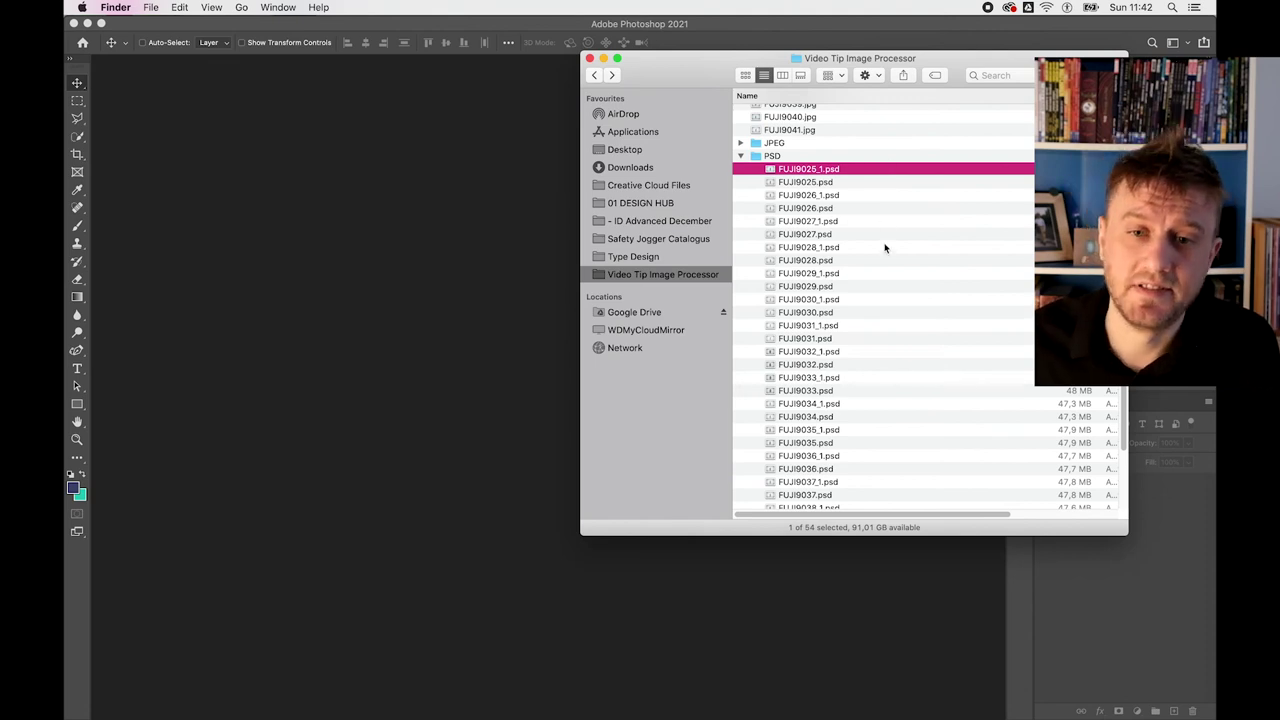
scroll(884, 247, down, 10)
shift+click(837, 486)
- Reselect all 34 PSD files, move them to the Bin, and return to Photoshop
scroll(867, 411, up, 5)
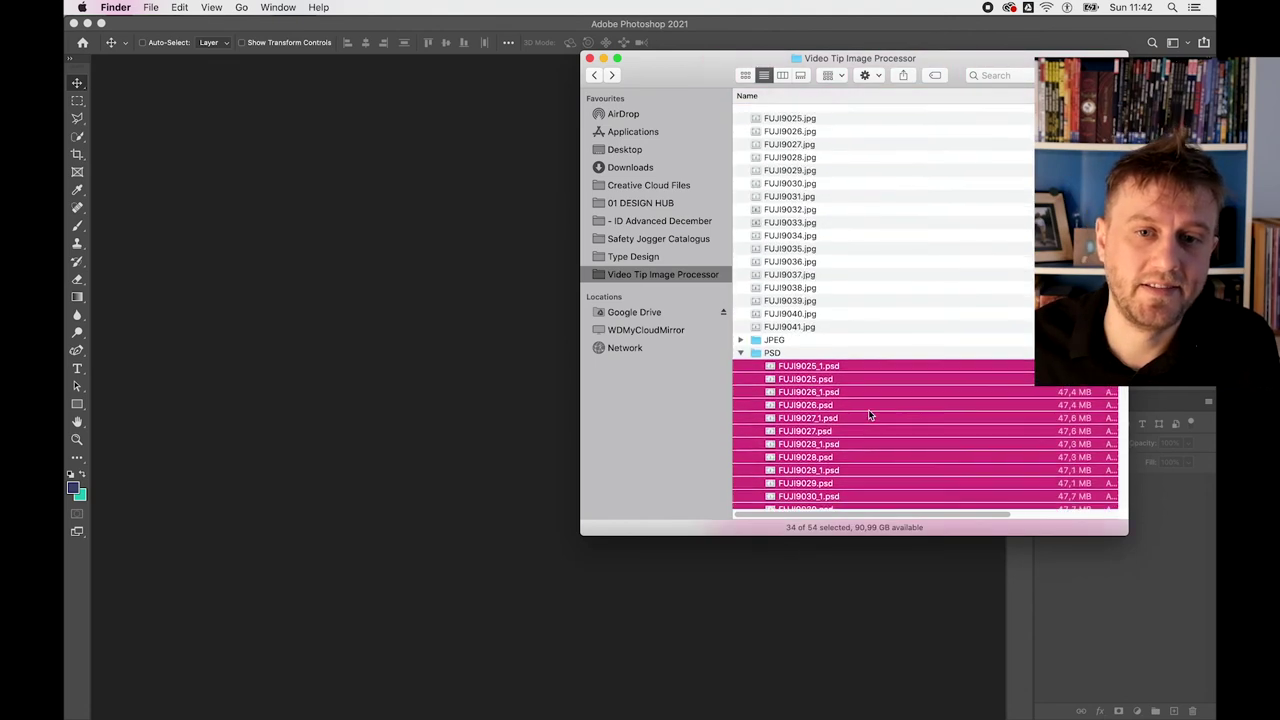
scroll(862, 400, down, 1)
click(780, 349)
click(811, 361)
scroll(826, 440, down, 5)
shift+click(826, 490)
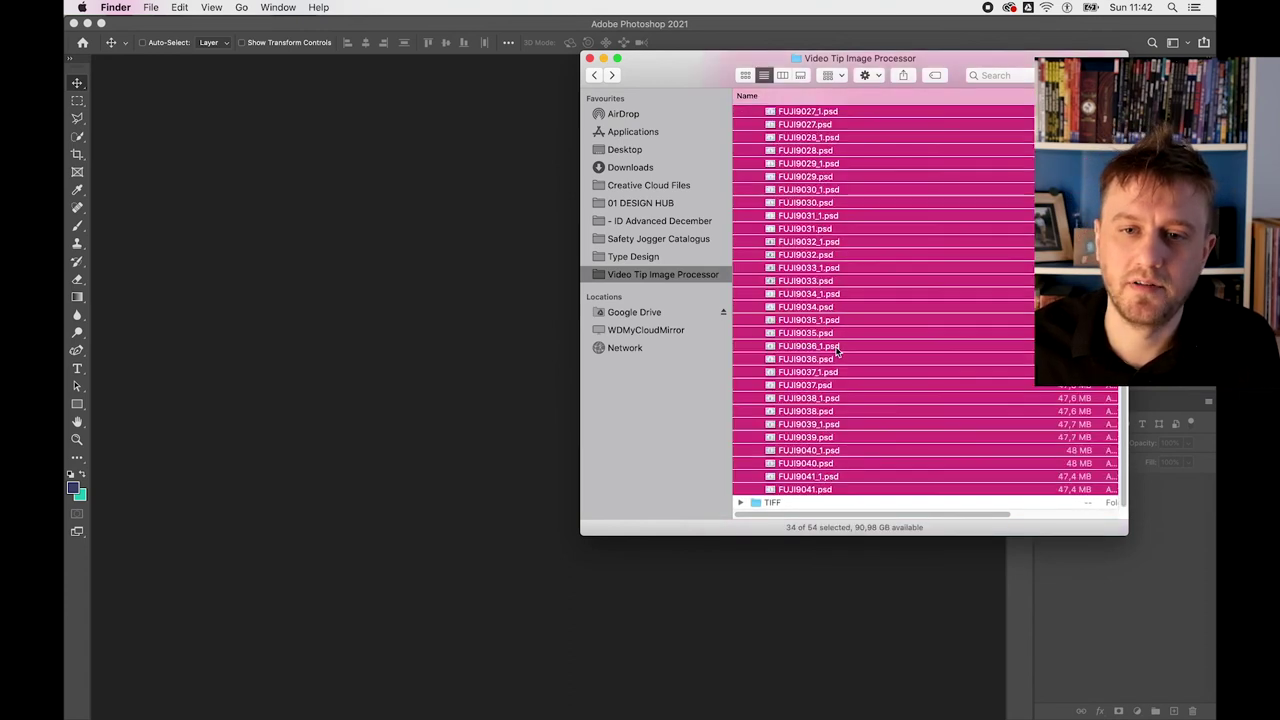
right_click(837, 348)
click(914, 407)
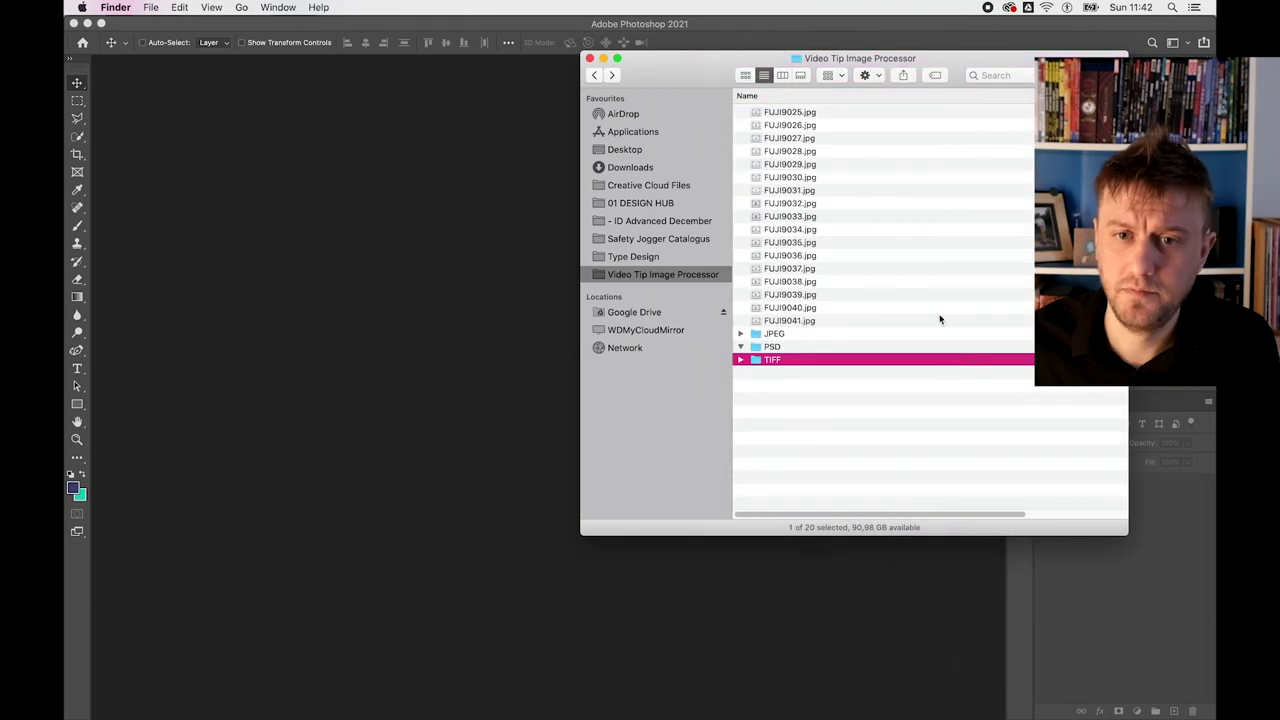
click(251, 128)
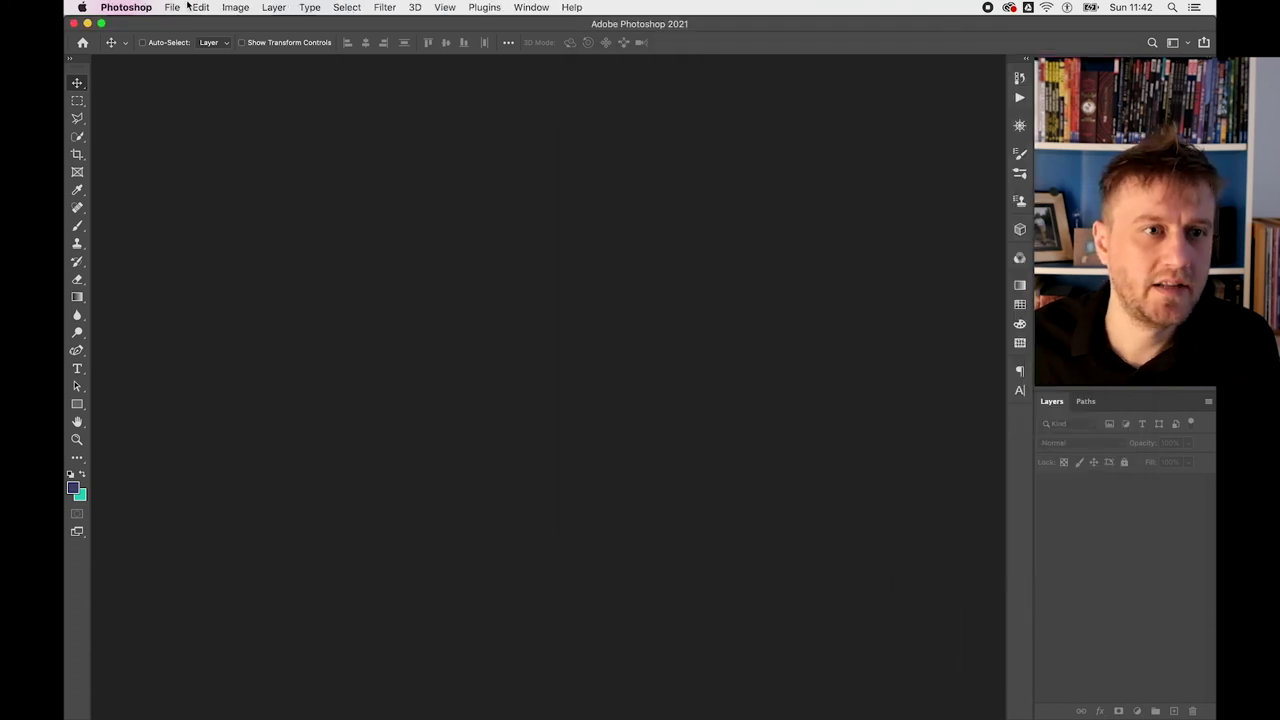
- Relaunch Image Processor, enable Run Action, and choose Default Actions > CMYK & Save
click(172, 8)
mouse_move(188, 330)
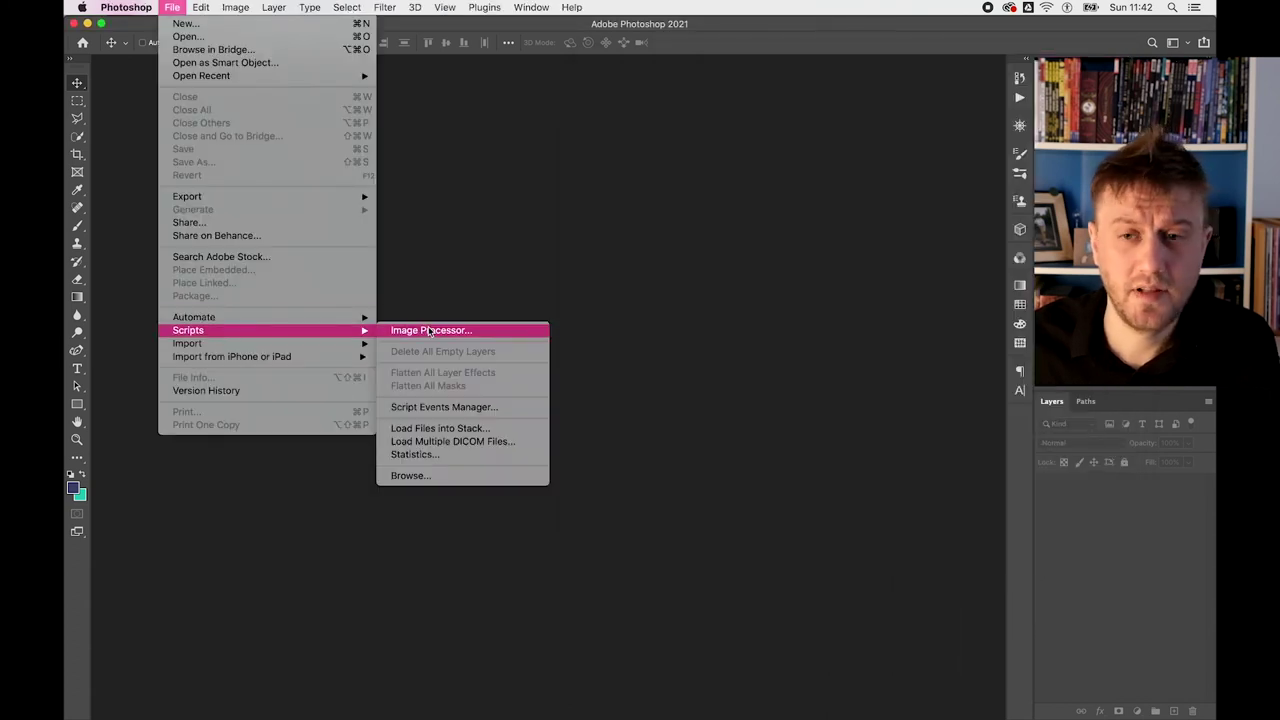
click(430, 332)
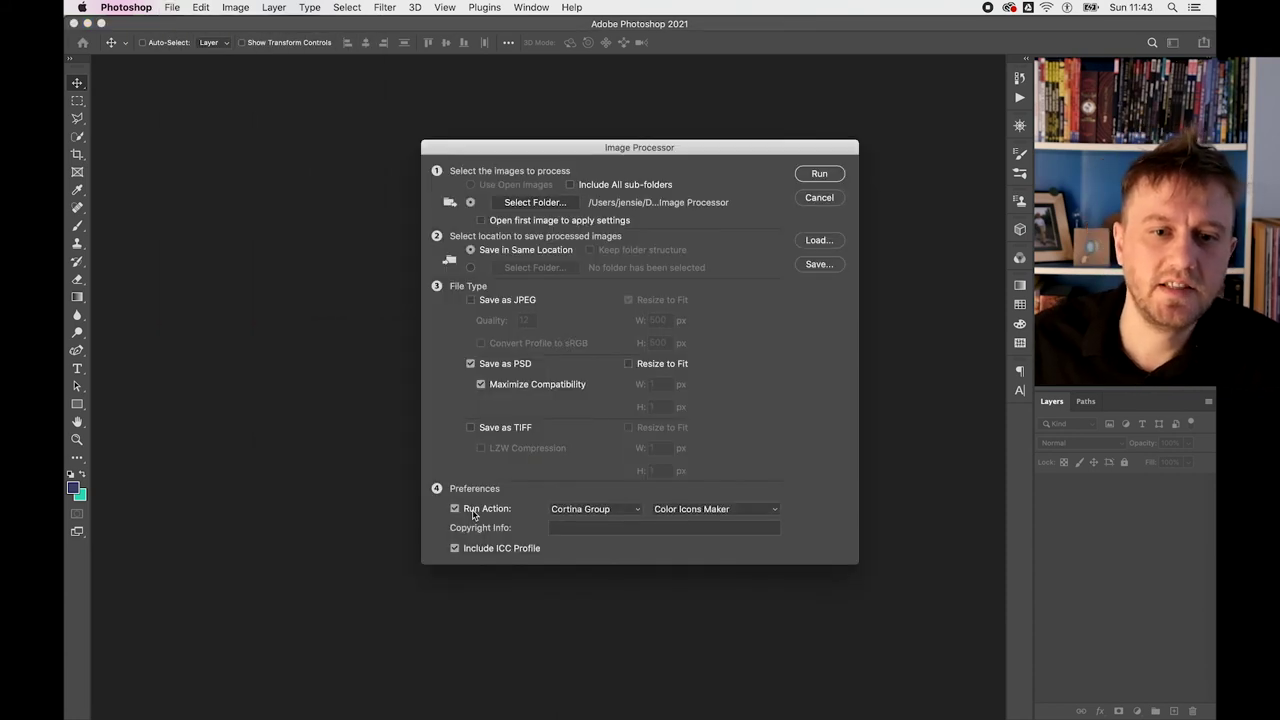
click(620, 512)
click(617, 533)
click(618, 512)
click(626, 522)
click(711, 512)
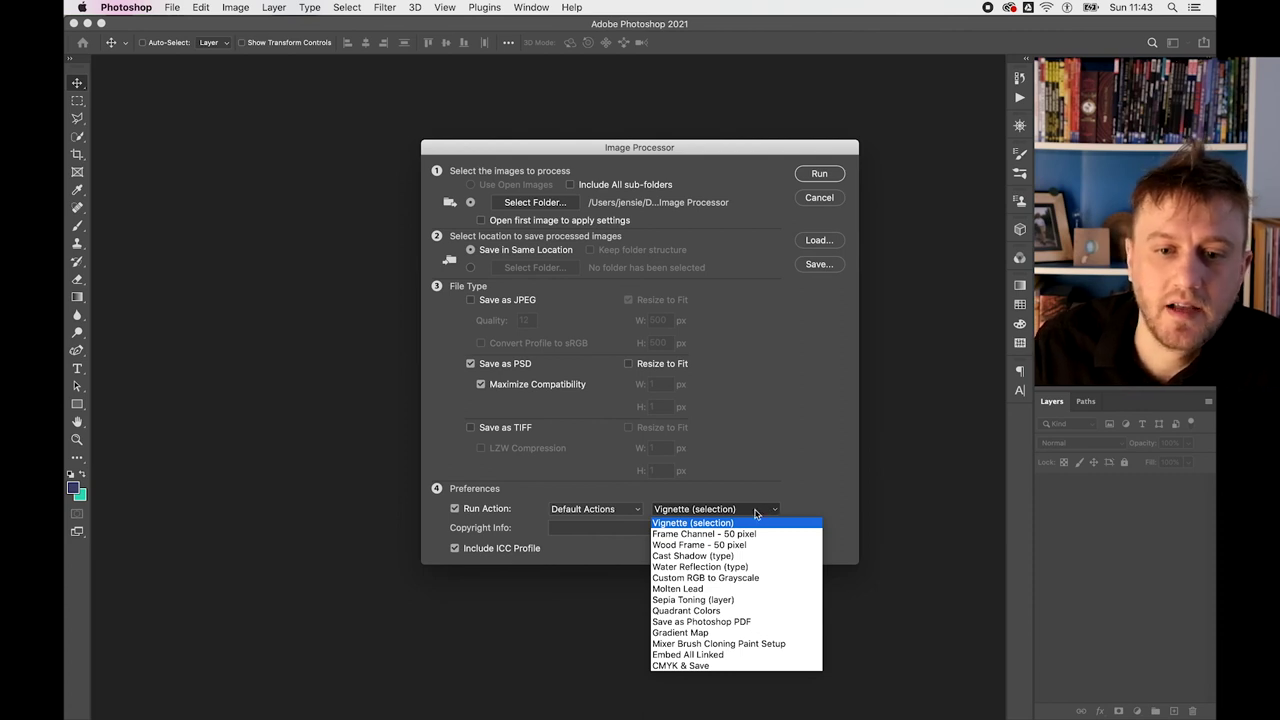
click(697, 666)
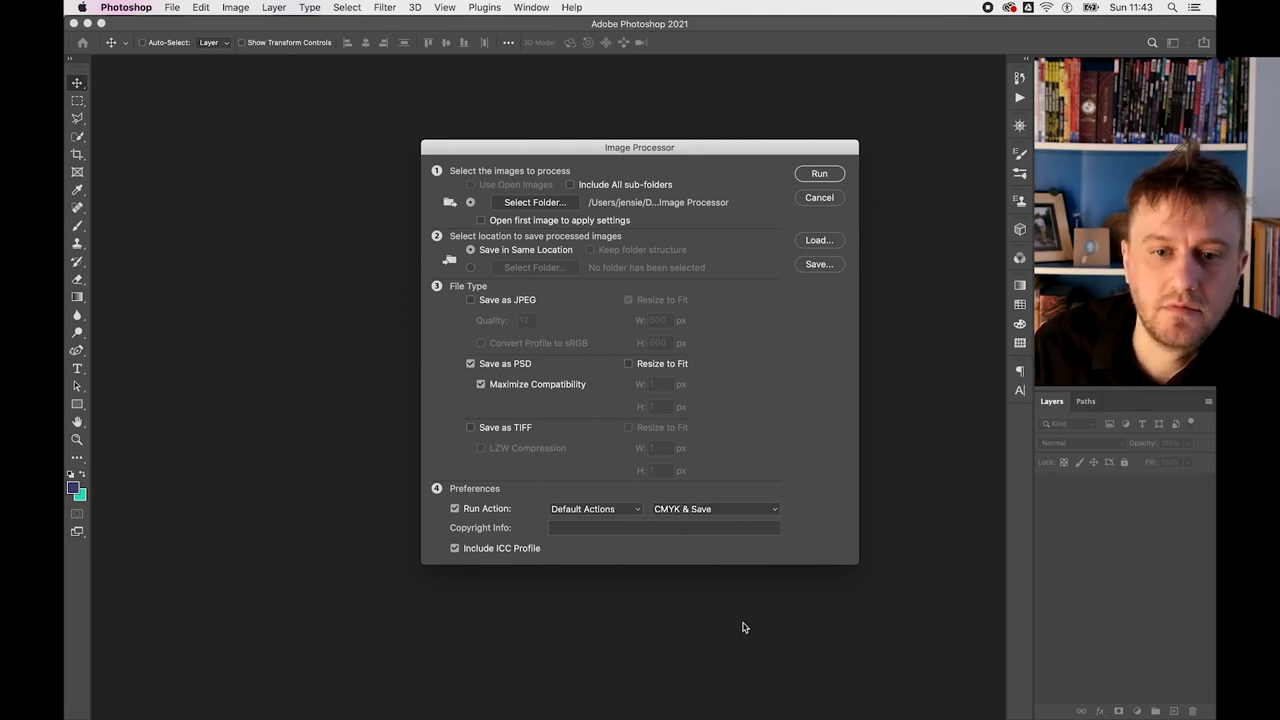
click(764, 513)
click(788, 495)
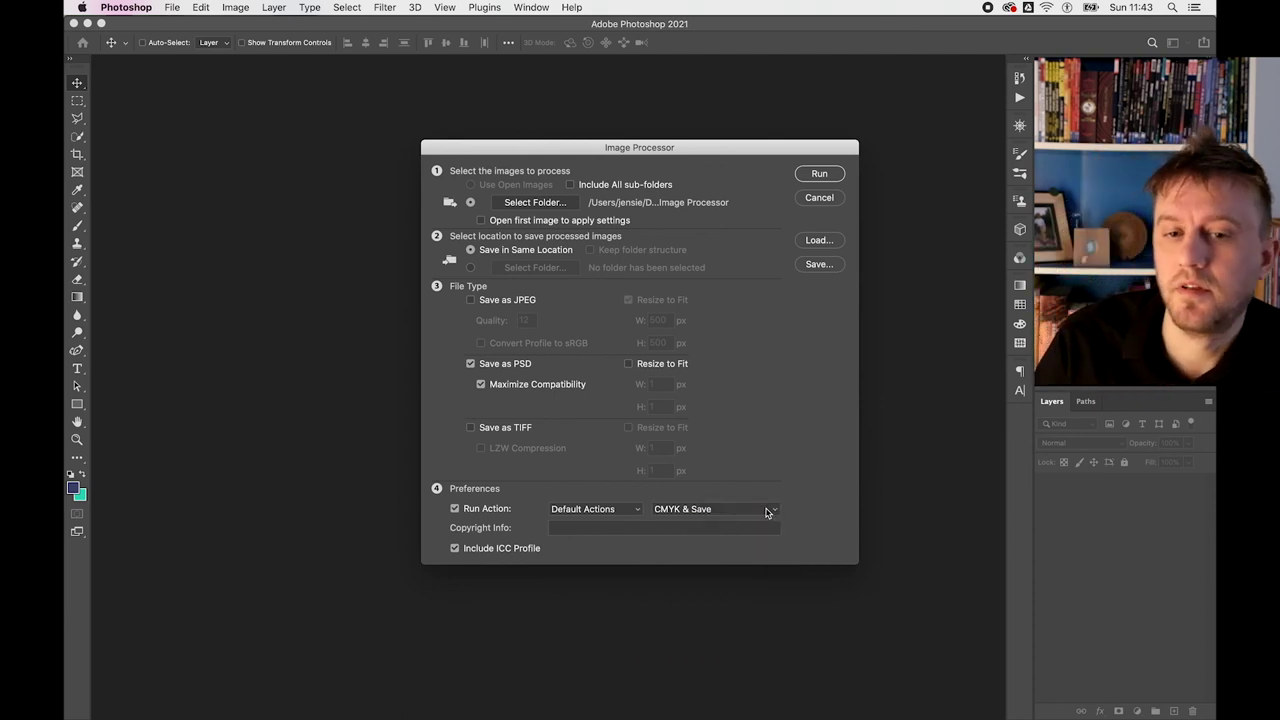